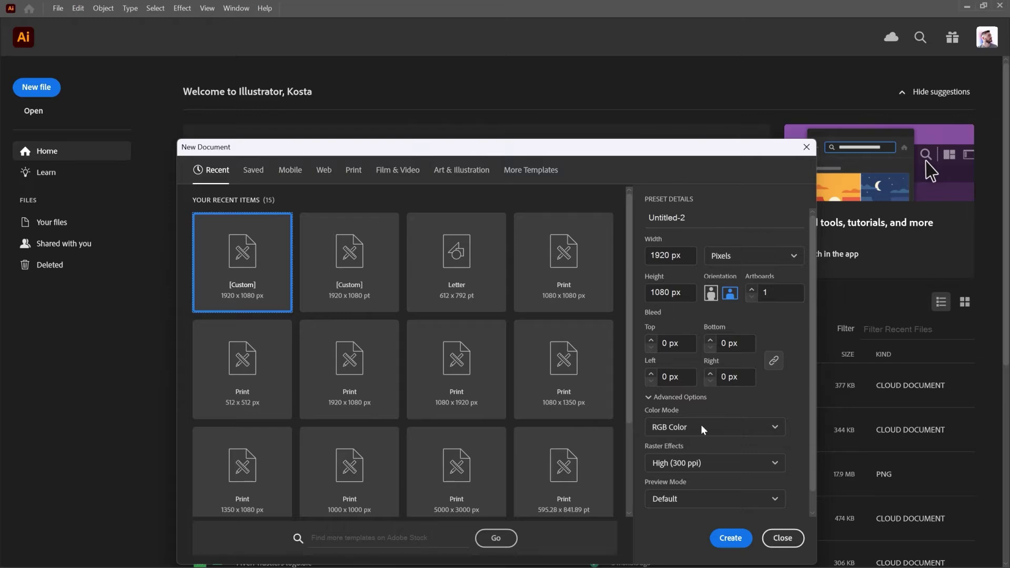
Step: Create the 1920 x 1080 px RGB document and add a rectangle 1920 px wide and 1080 px high
click(735, 538)
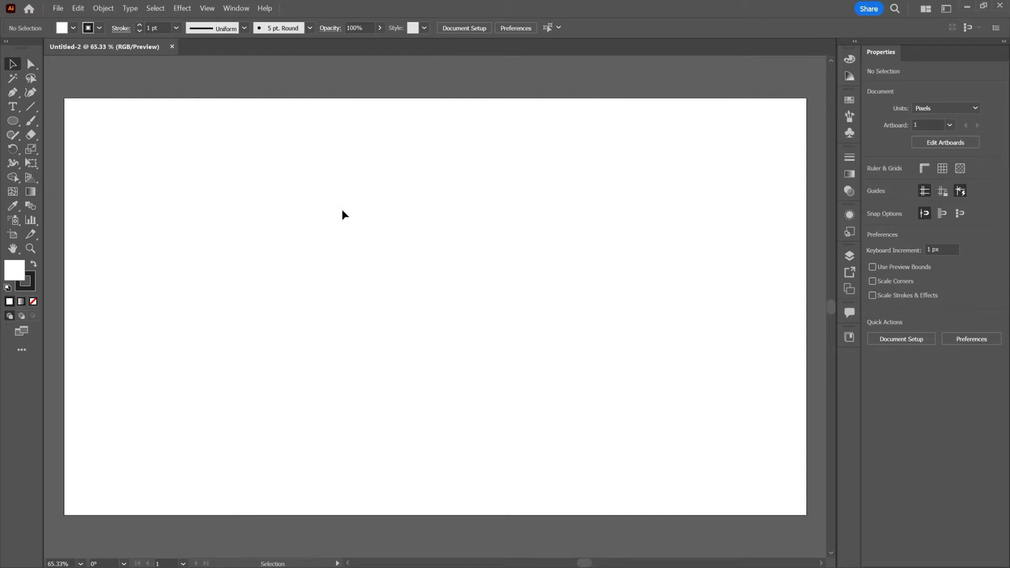
key(m)
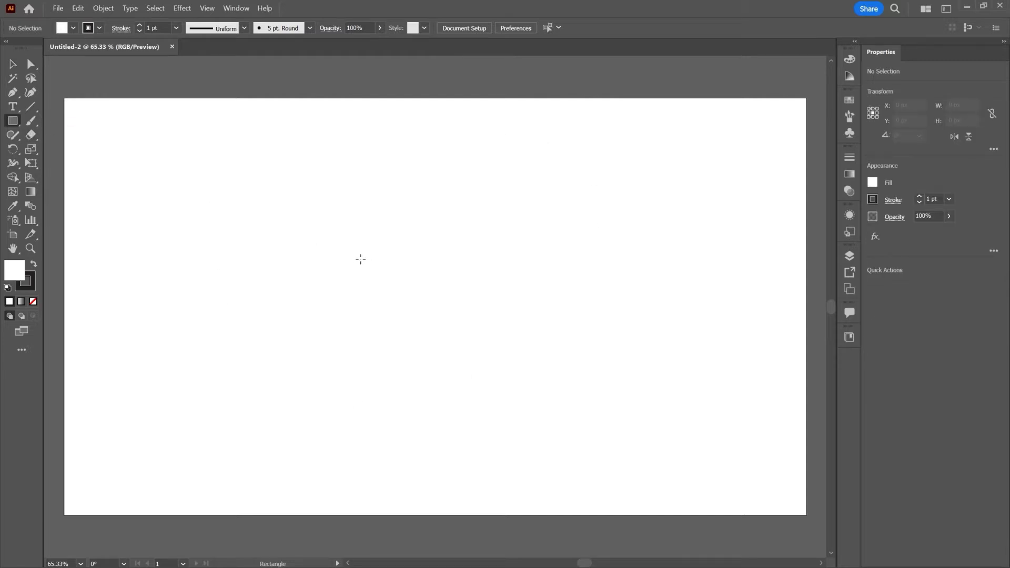
click(13, 121)
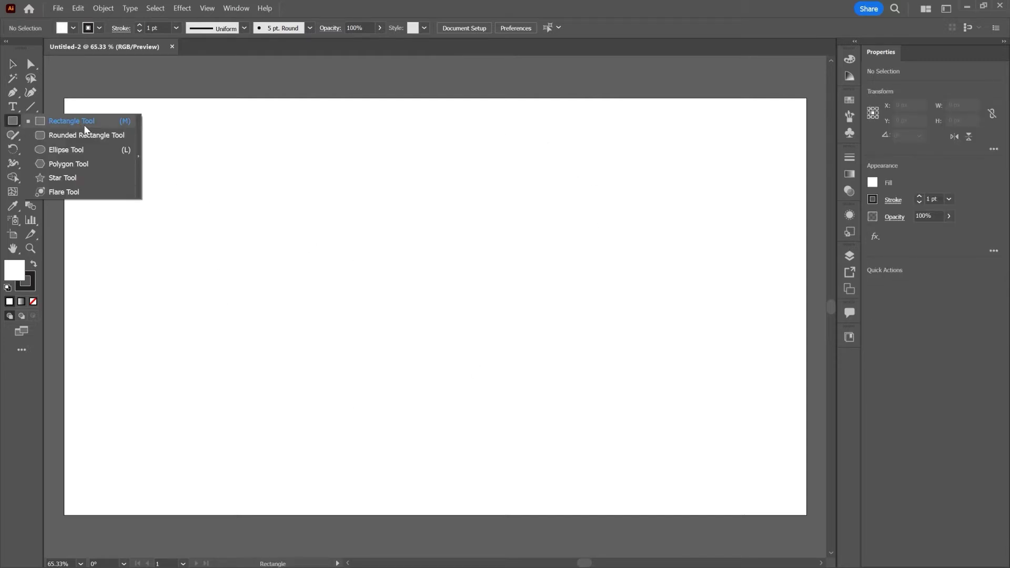
click(79, 125)
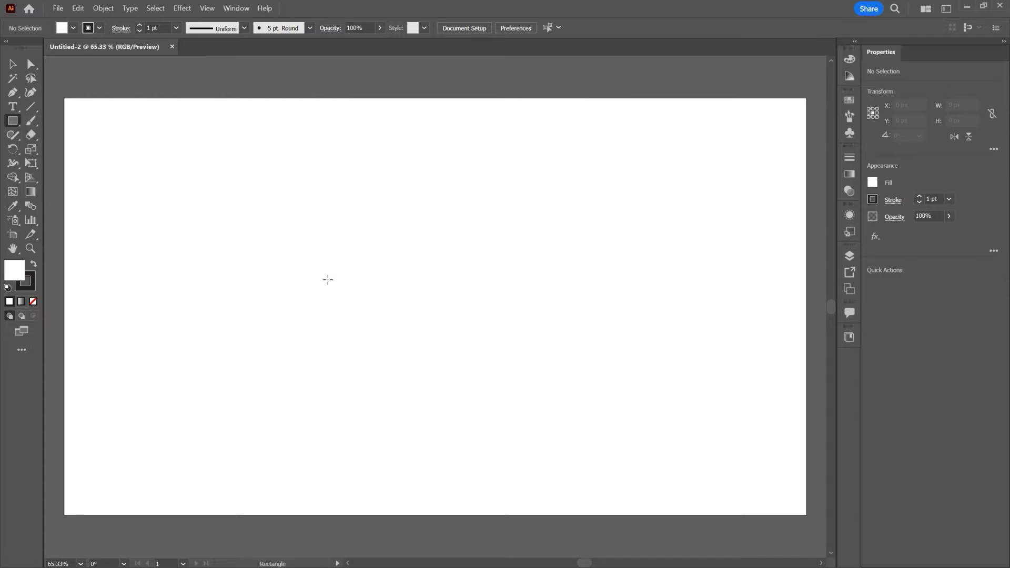
click(407, 305)
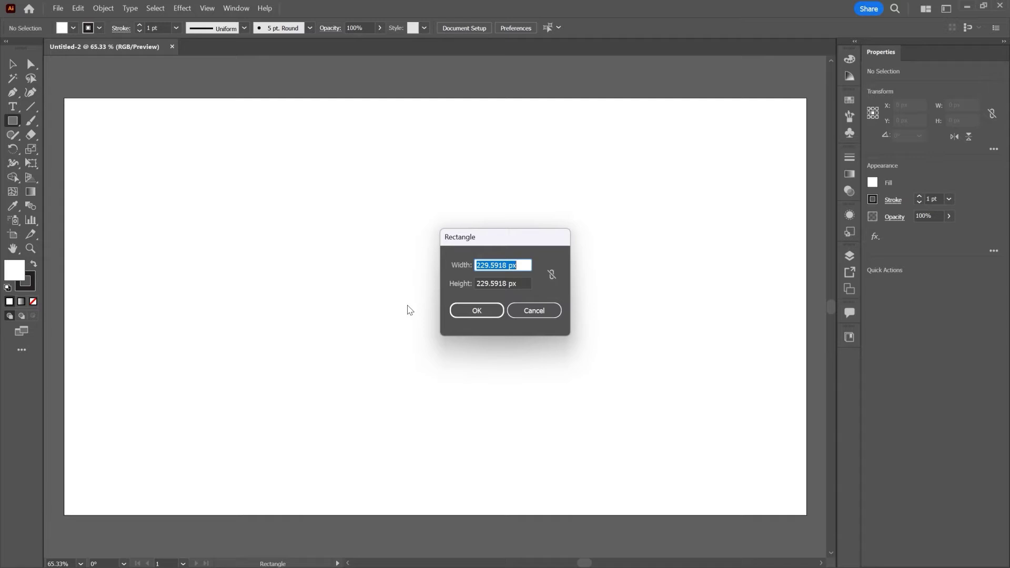
text(1920)
key(Tab)
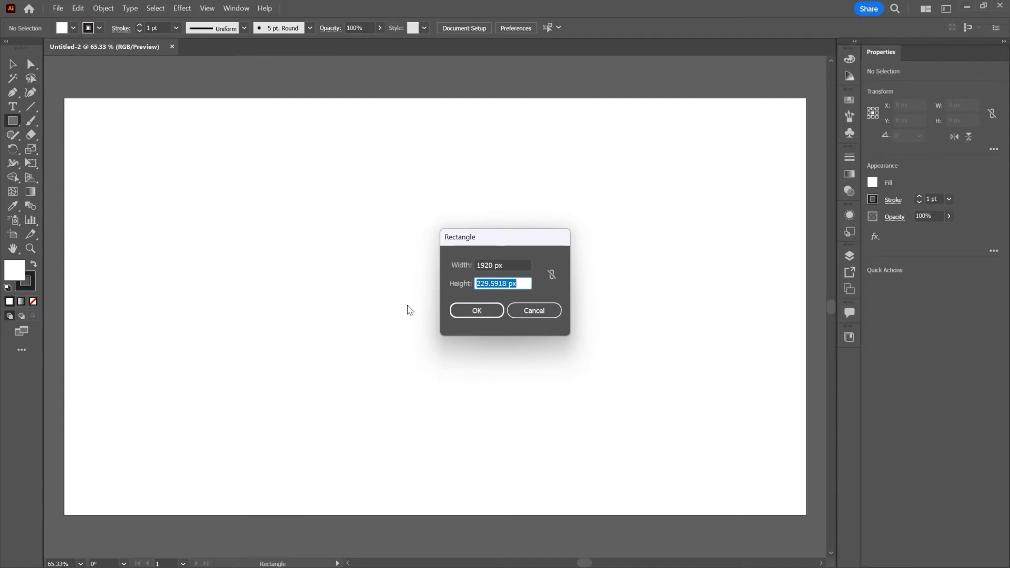
text(1085)
key(ctrl+a)
text(1080)
click(463, 309)
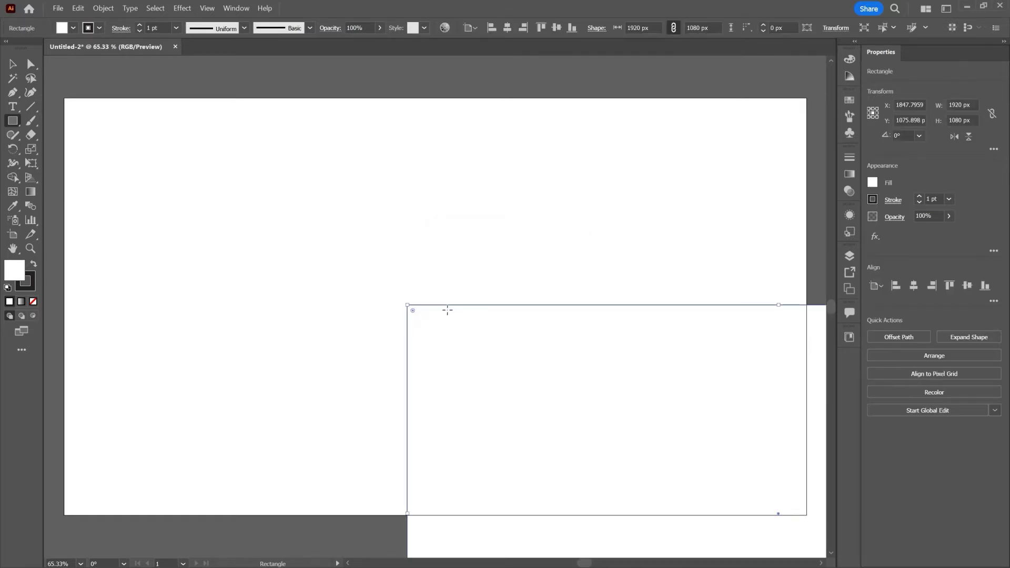
Step: Align the rectangle with the artboard so it covers it exactly, and remove the rectangle's stroke
click(507, 27)
click(540, 28)
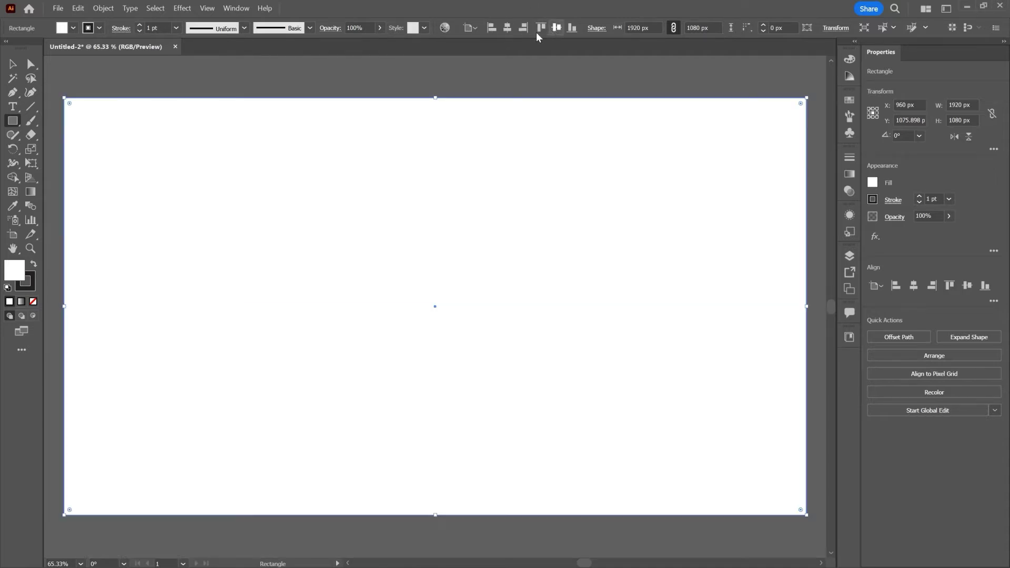
click(33, 290)
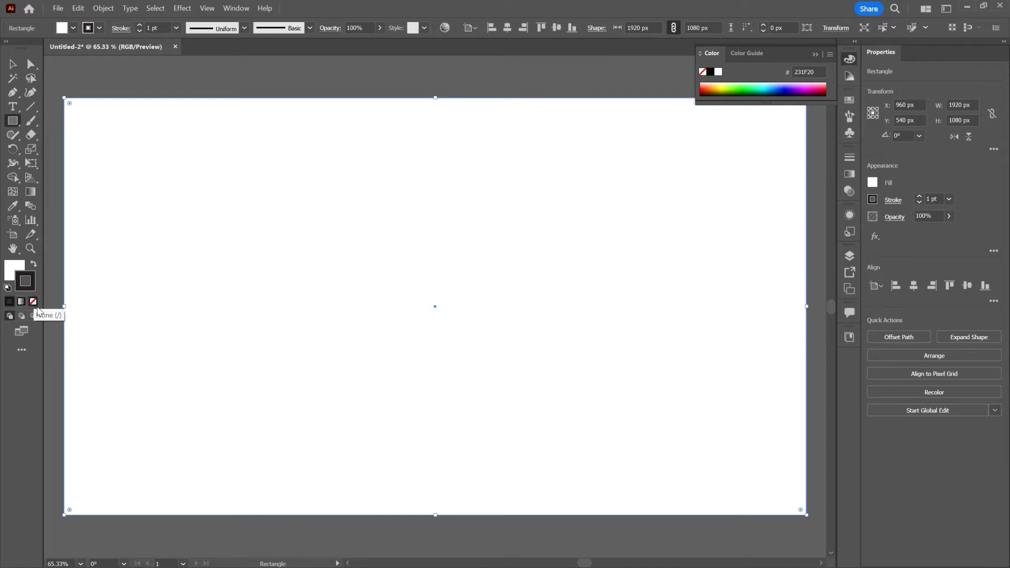
click(34, 302)
Step: Fill the background rectangle with dark grey 282828 and lock it
click(21, 271)
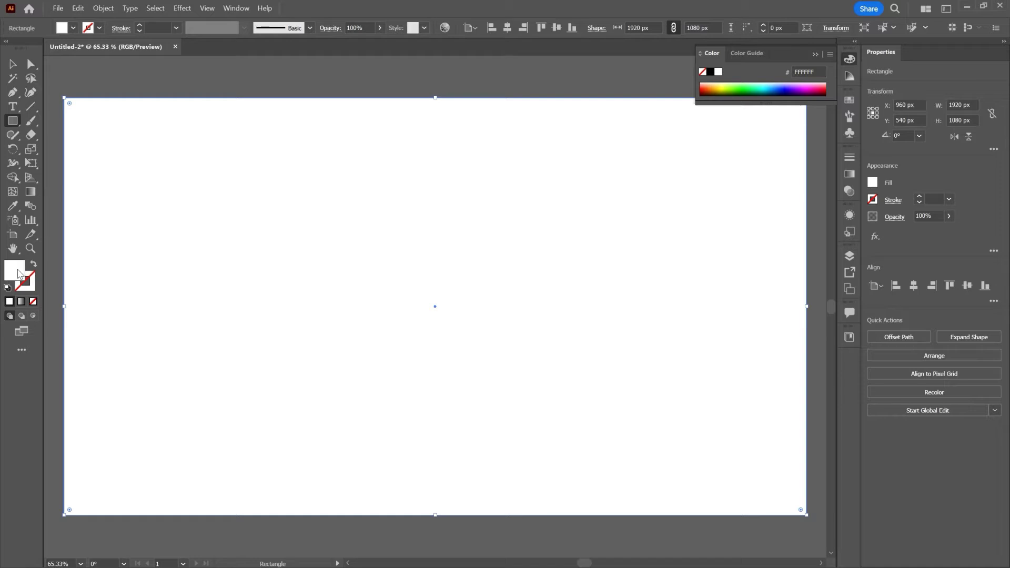
double_click(19, 273)
drag(711, 311, 688, 337)
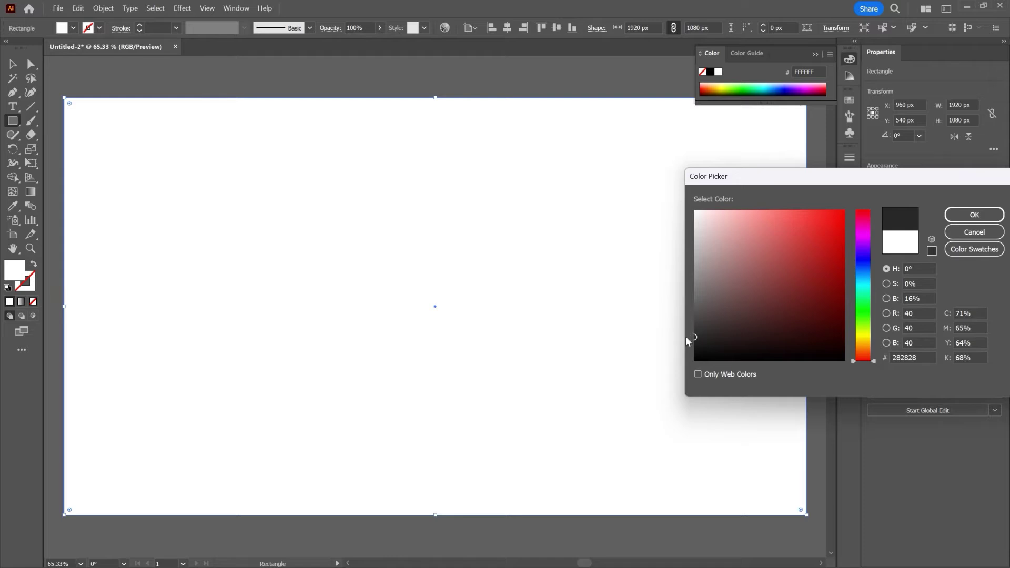
click(975, 216)
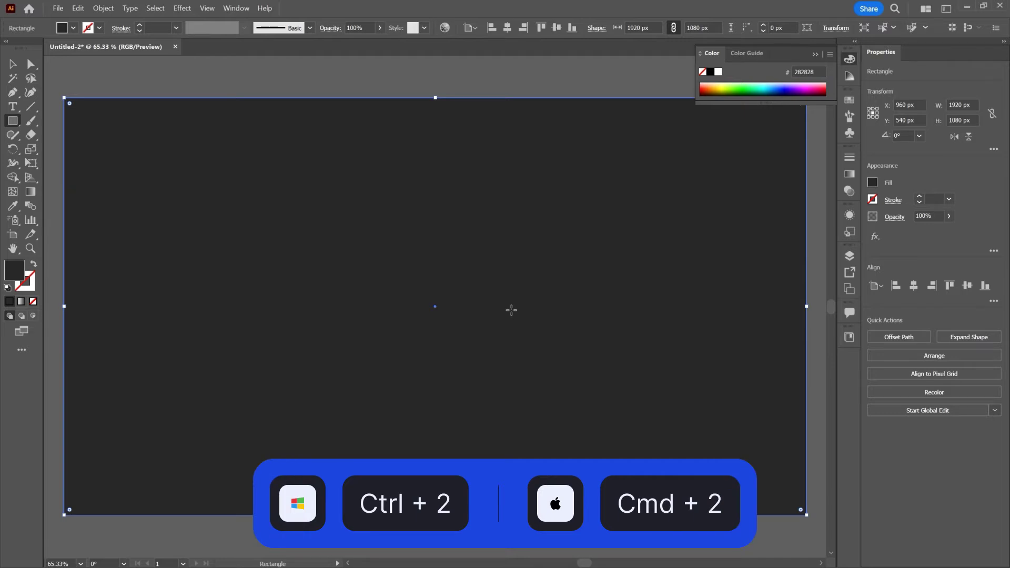
key(ctrl+2)
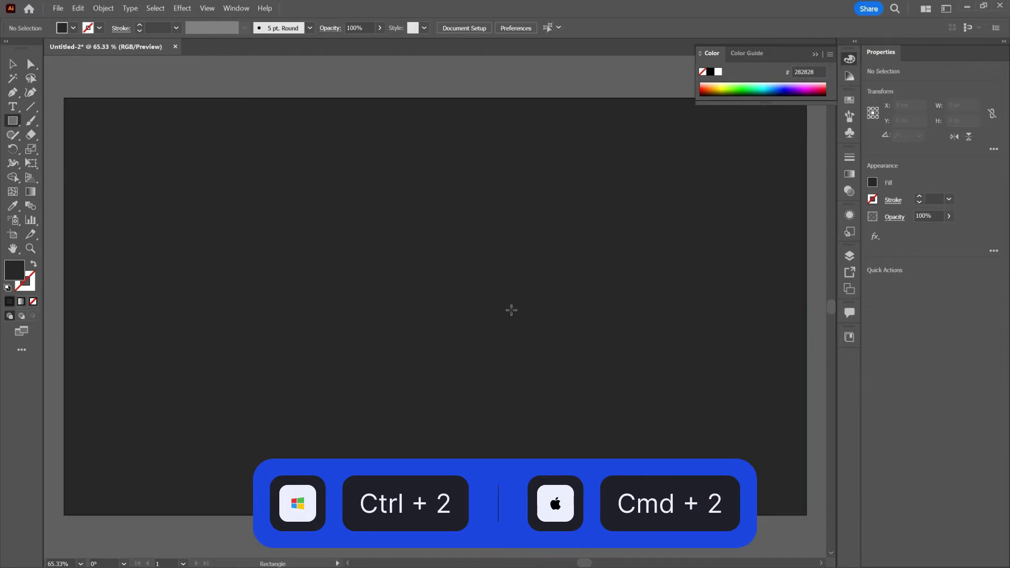
key(v)
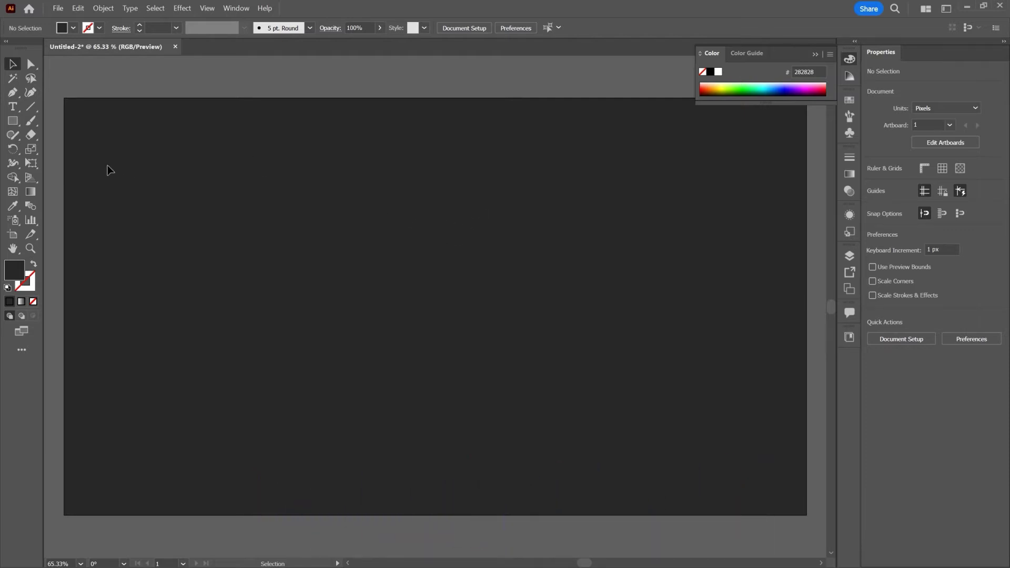
Step: Draw a square of about 284 x 284 px near the middle of the artboard
click(12, 121)
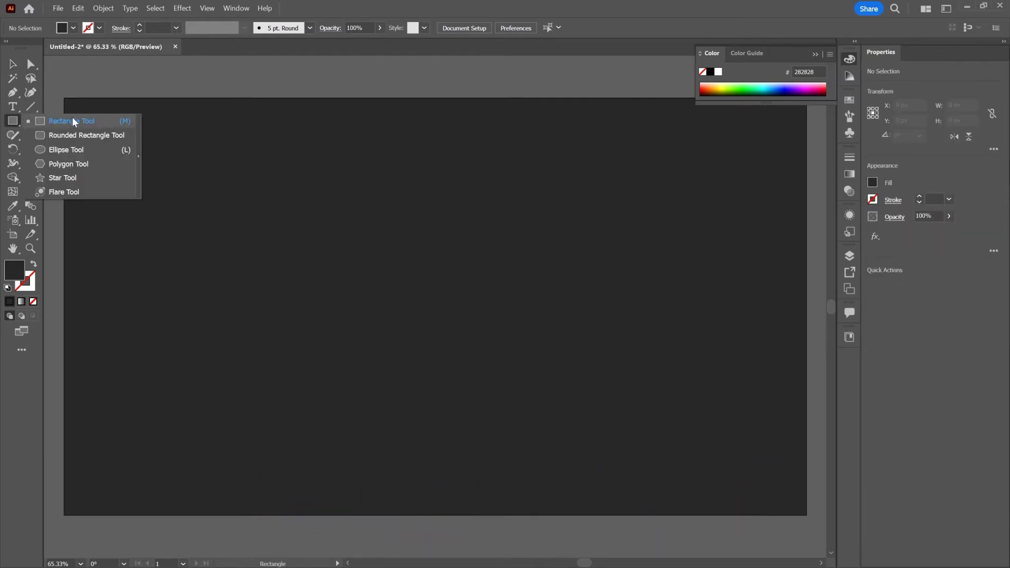
click(73, 121)
drag(383, 261, 492, 371)
Step: Swap the square's fill and stroke, and set the stroke colour to light grey A0A0A0
key(shift+x)
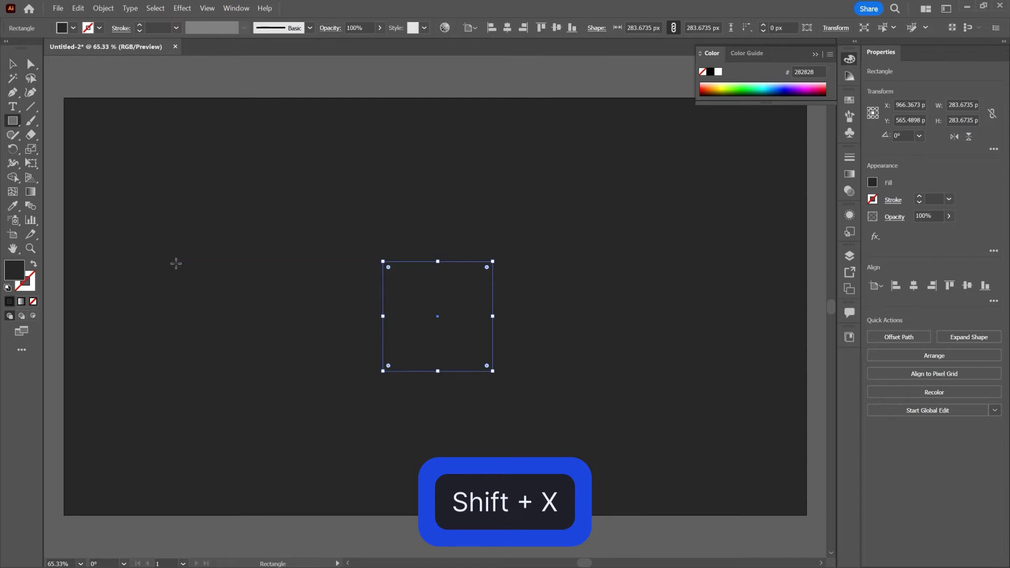
key(shift+x)
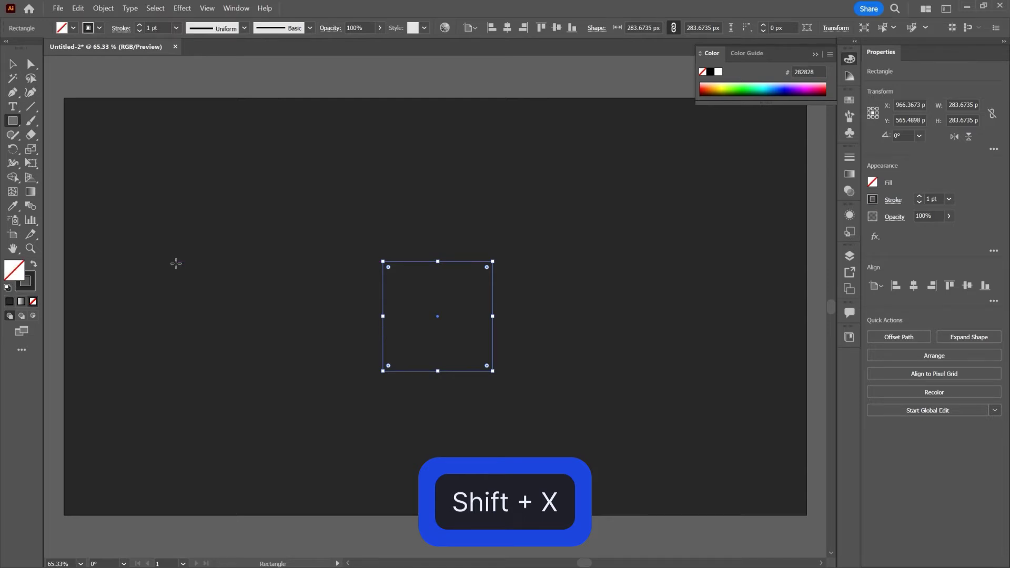
double_click(27, 283)
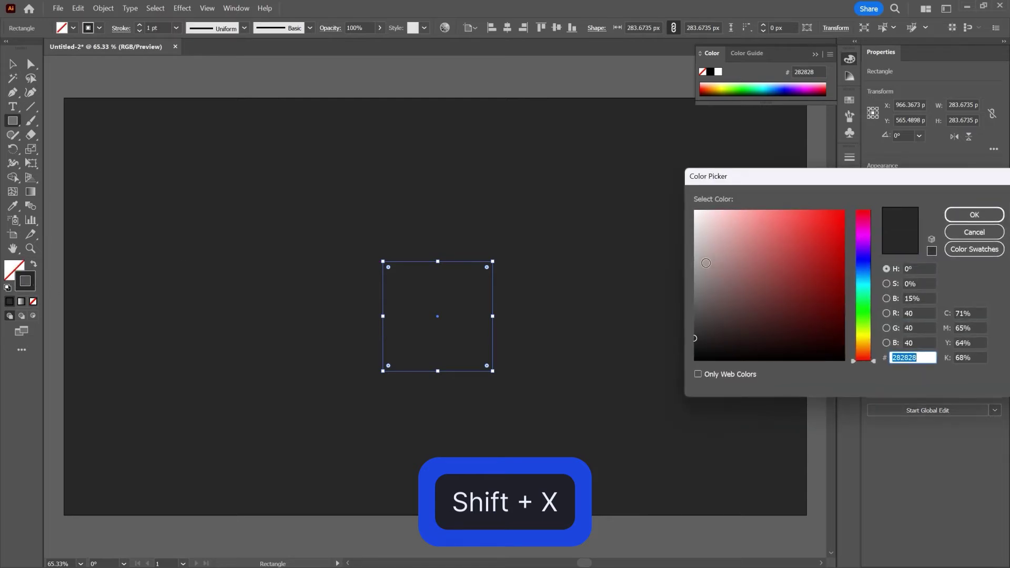
drag(707, 263, 693, 267)
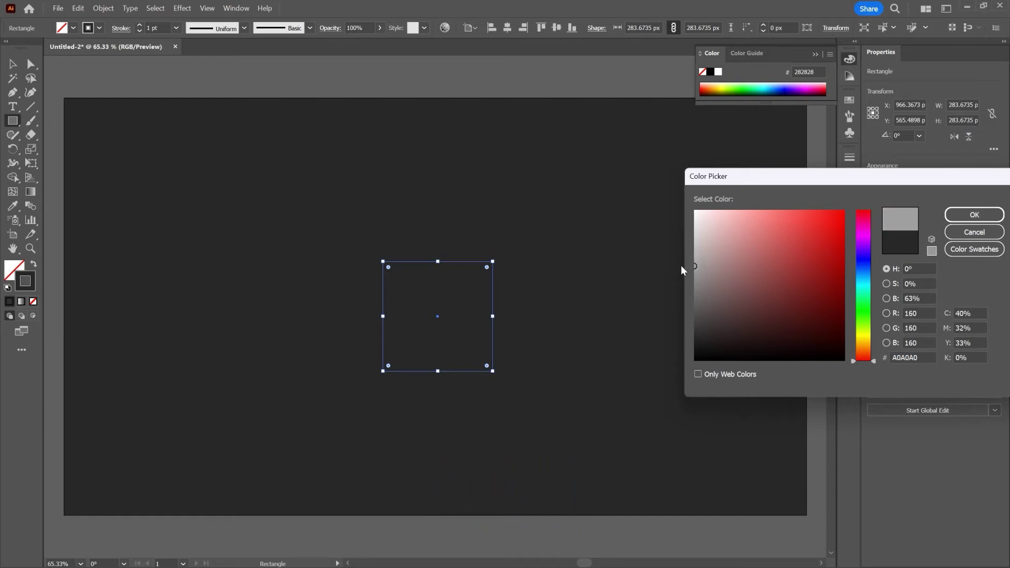
click(976, 217)
Step: Draw a circle about 1 px in diameter over the square's top-left corner
key(ctrl+space)
ctrl+drag(429, 295, 545, 362)
ctrl+drag(287, 191, 449, 277)
ctrl+drag(405, 252, 570, 360)
ctrl+drag(274, 249, 368, 297)
mouse_move(349, 250)
ctrl+mouse_down()
mouse_move(290, 274)
mouse_move(457, 307)
ctrl+mouse_up()
click(13, 121)
drag(13, 121, 52, 149)
shift+drag(273, 248, 387, 322)
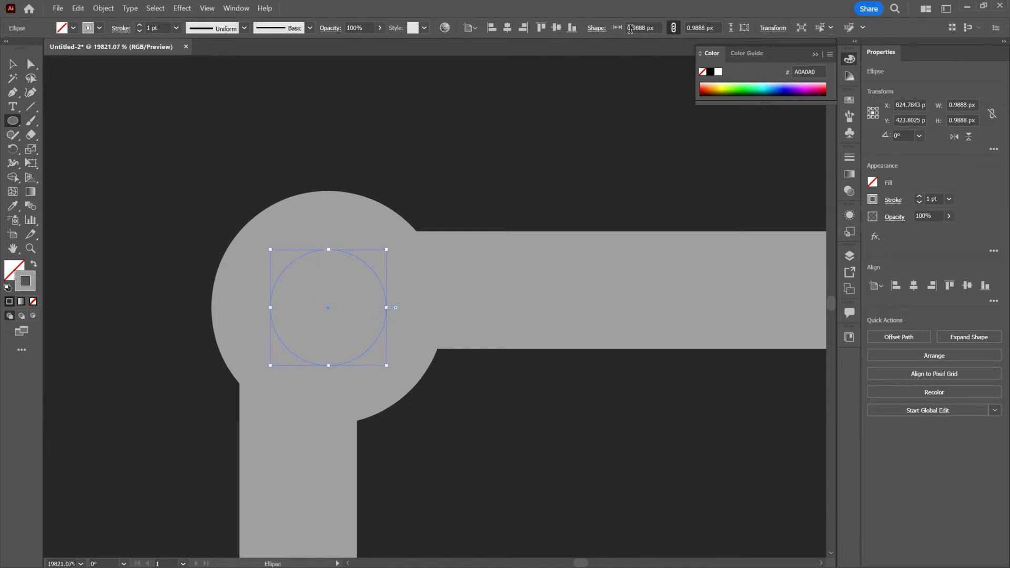
Step: Set the circle's width and height to 3 px with proportions linked
click(647, 26)
double_click(647, 25)
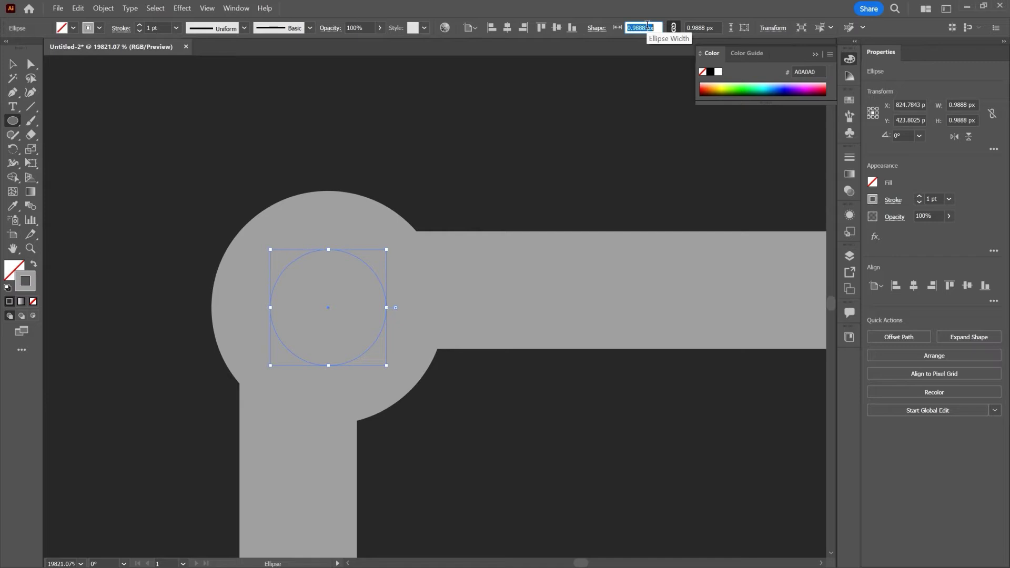
text(3)
key(Tab)
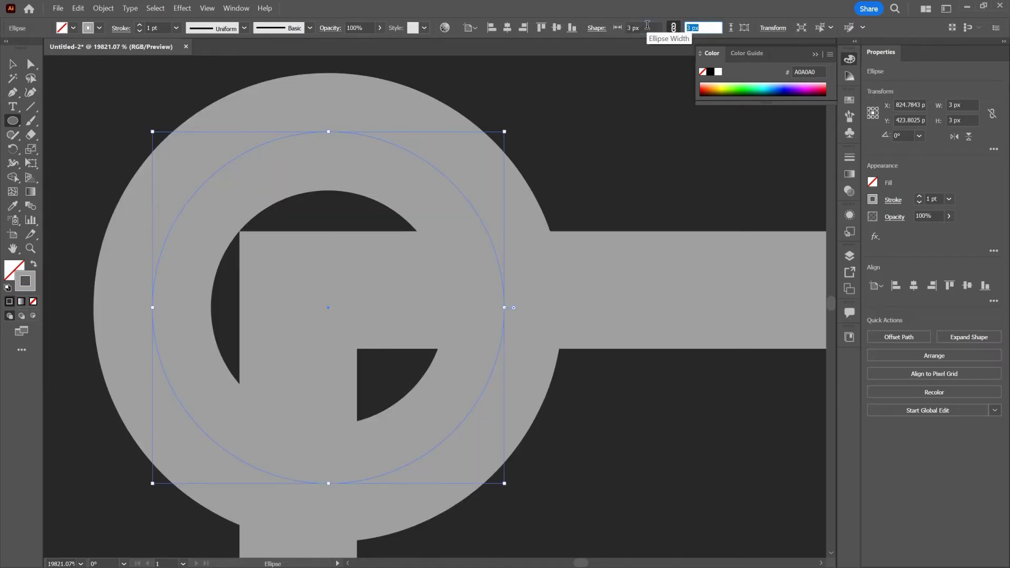
key(Tab)
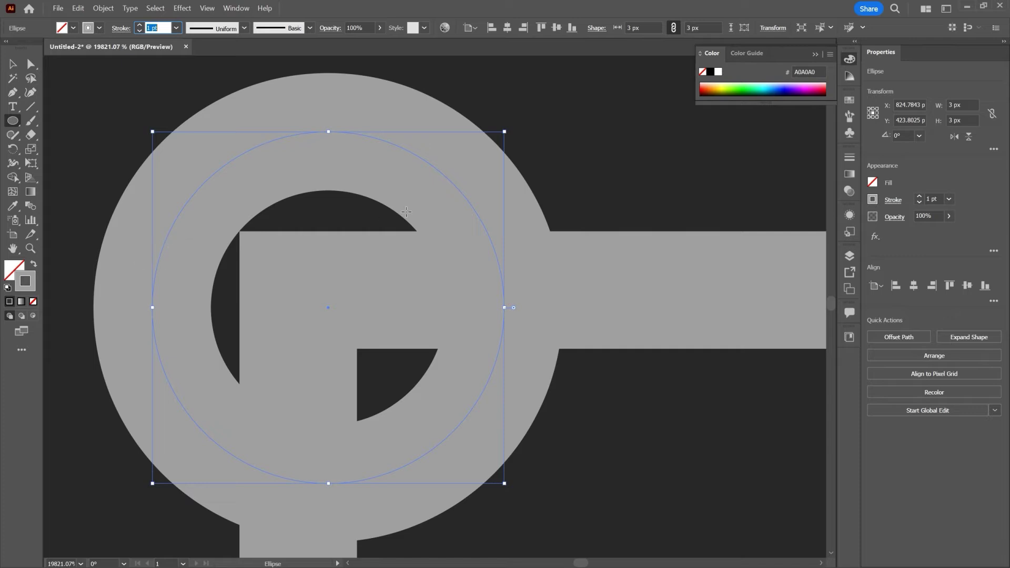
Step: Swap the circle's stroke and fill so it has no outline, and set its fill to white FFFFFF
key(shift+x)
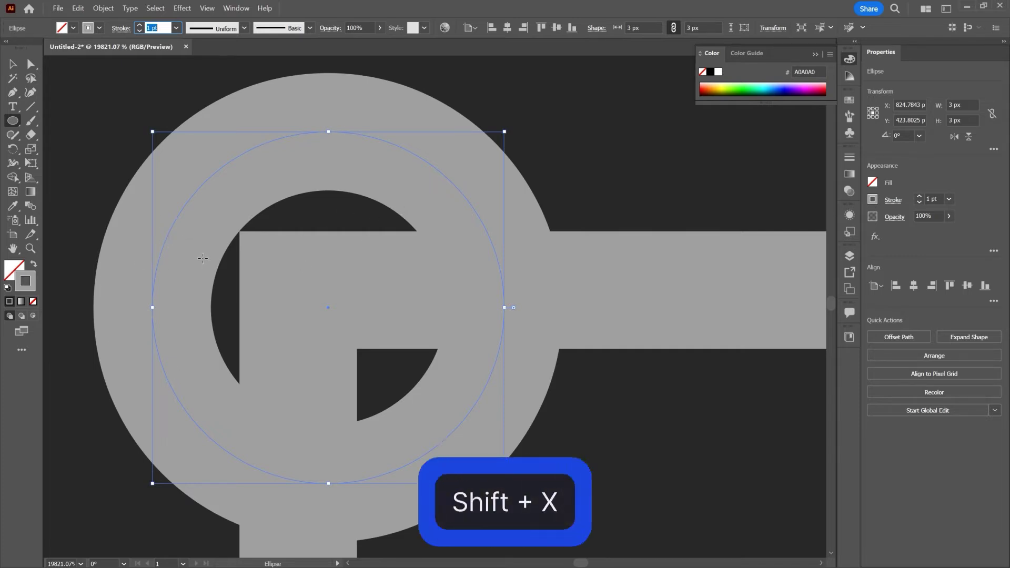
text(Xv)
click(12, 64)
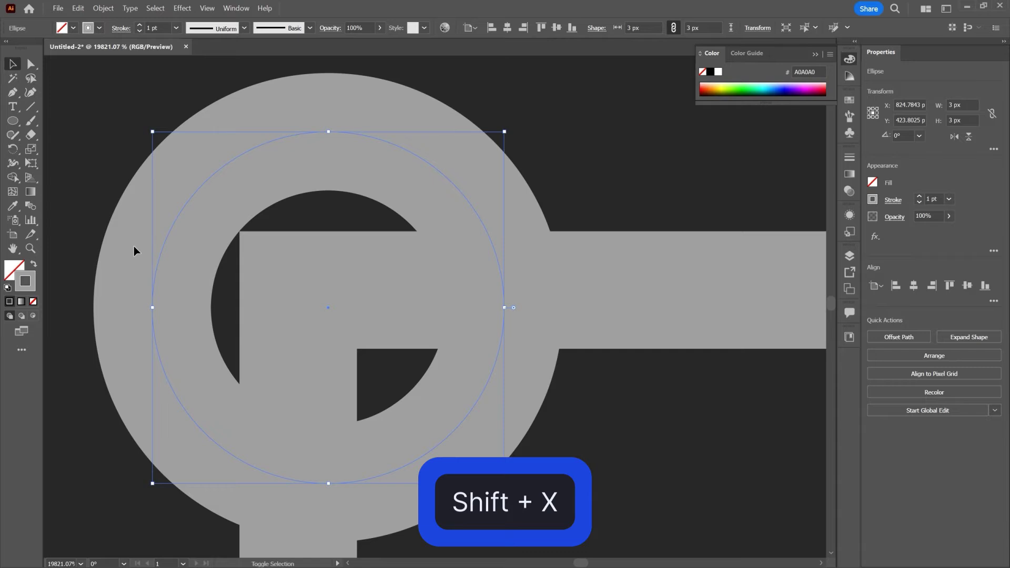
key(shift+x)
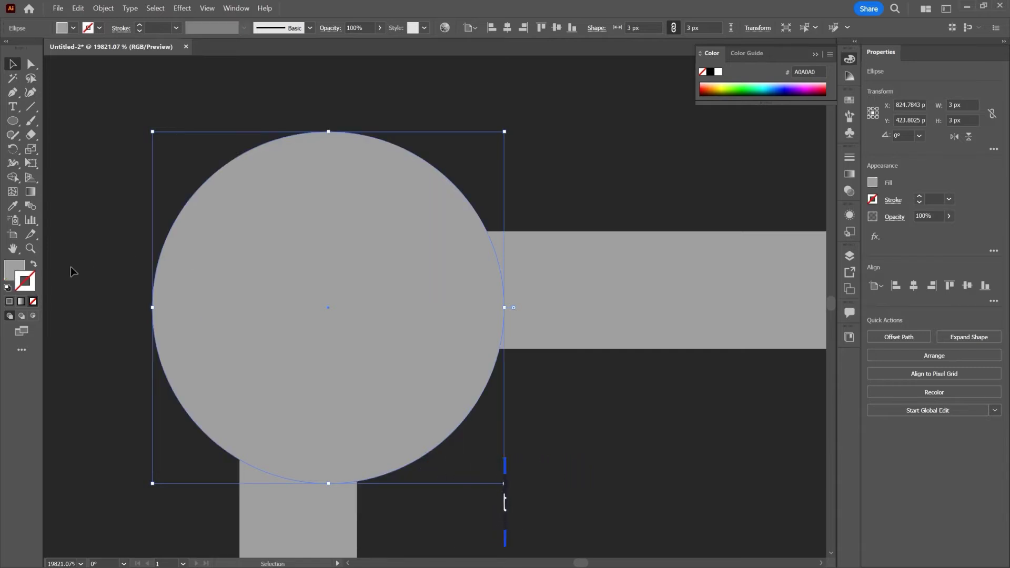
double_click(14, 270)
drag(738, 240, 695, 210)
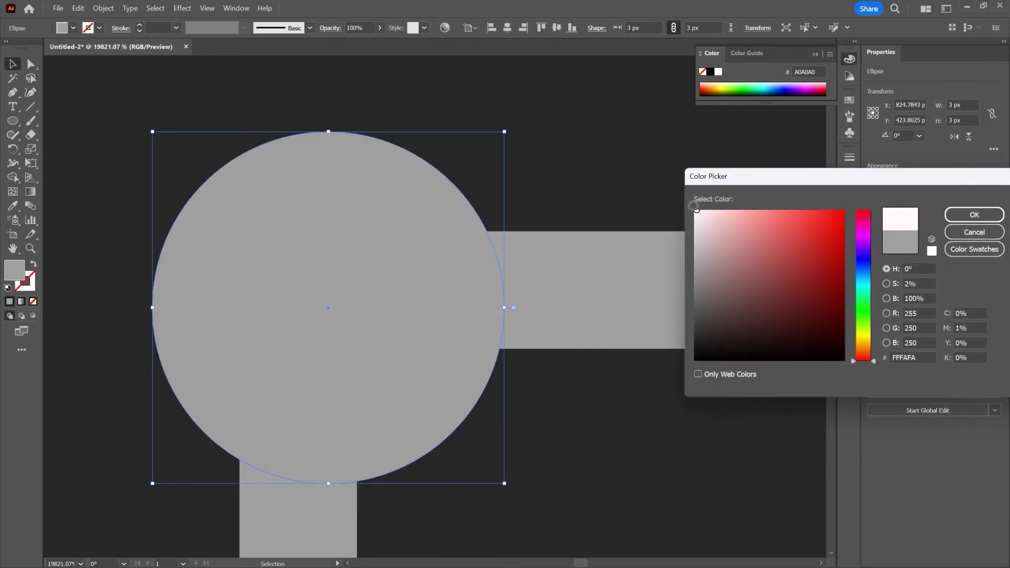
click(974, 215)
Step: Centre the white circle on the square's top-left corner and copy it
drag(325, 311, 297, 293)
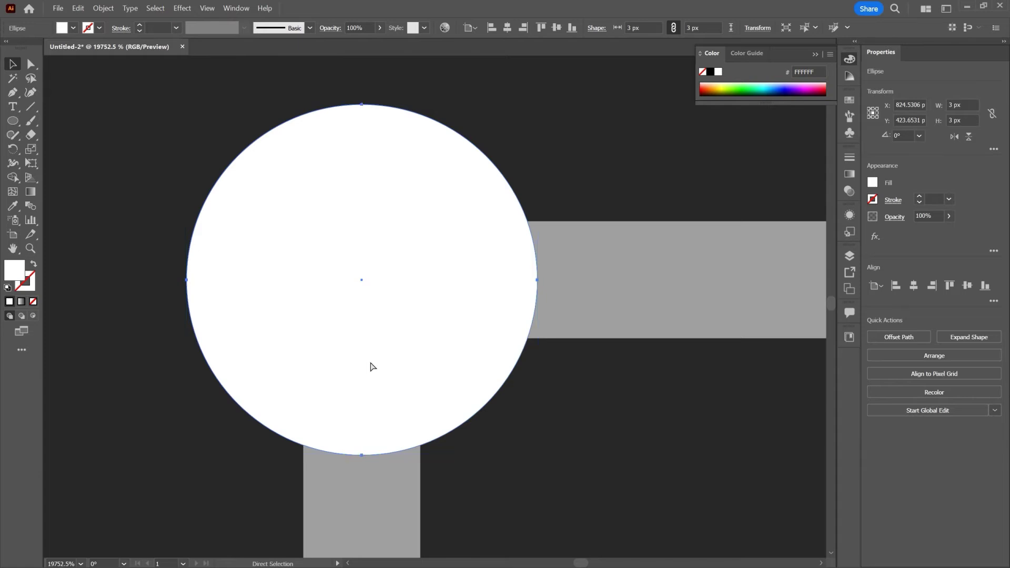
key(ctrl+c)
key(backslash)
Step: Paste a copy of the white circle and centre it on the square's top-right corner
key(z)
drag(395, 354, 179, 379)
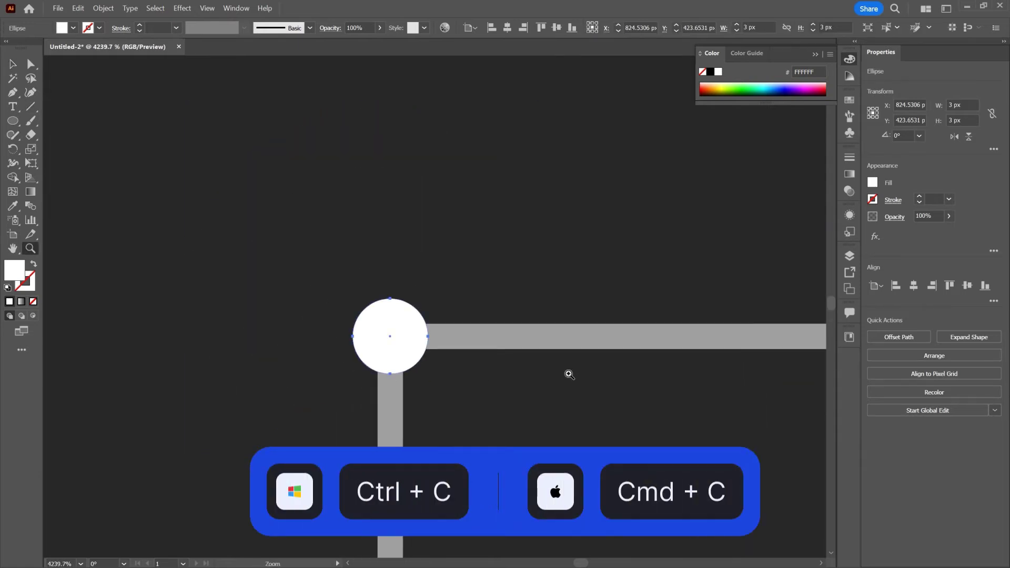
drag(690, 377, 486, 373)
drag(769, 365, 669, 371)
drag(669, 371, 542, 390)
drag(542, 389, 158, 381)
drag(758, 381, 505, 376)
drag(658, 374, 404, 364)
key(v)
key(ctrl+v)
drag(435, 313, 435, 336)
key(z)
drag(494, 355, 432, 352)
key(v)
click(681, 351)
Step: Paste another copy of the white circle and centre it on the square's bottom-left corner
key(z)
drag(561, 379, 286, 427)
drag(378, 388, 308, 397)
key(space)
drag(284, 434, 463, 269)
drag(285, 457, 427, 166)
drag(326, 362, 449, 375)
drag(387, 324, 447, 342)
drag(226, 352, 442, 394)
key(v)
key(ctrl+v)
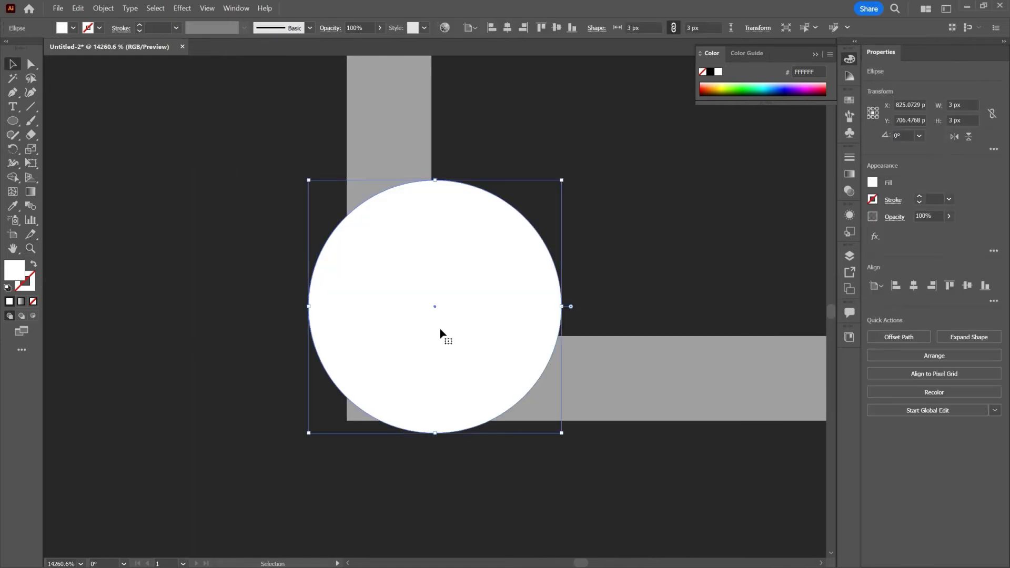
drag(445, 305, 399, 377)
Step: Paste one more copy of the white circle and centre it on the square's bottom-right corner
key(z)
drag(427, 374, 589, 389)
drag(584, 390, 369, 395)
key(v)
key(ctrl+v)
drag(449, 348, 465, 433)
click(600, 392)
Step: Select the square with its four corner circles and make a new pattern from them
key(z)
drag(605, 390, 152, 435)
key(v)
drag(342, 342, 315, 383)
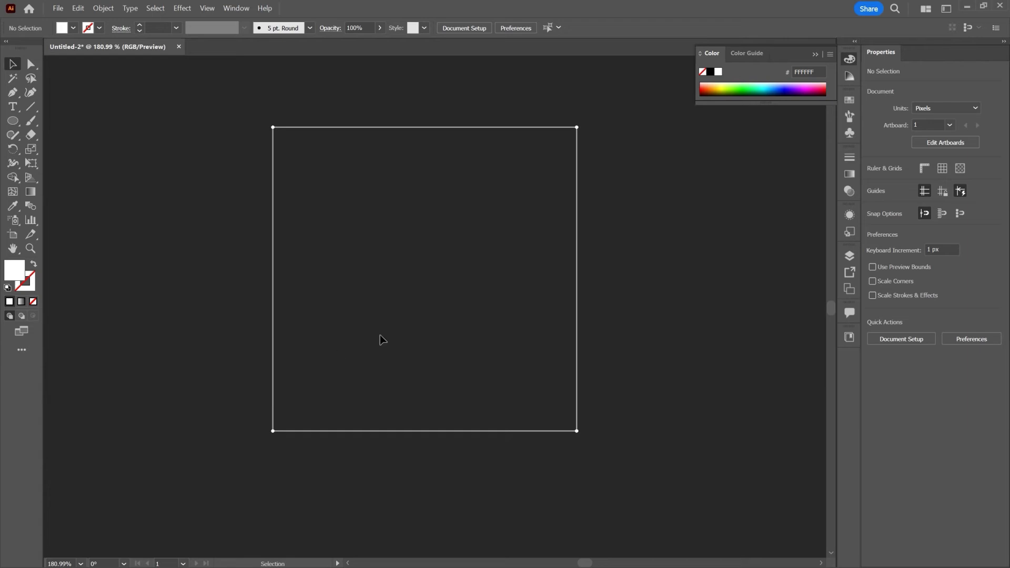
drag(651, 83, 188, 456)
click(103, 8)
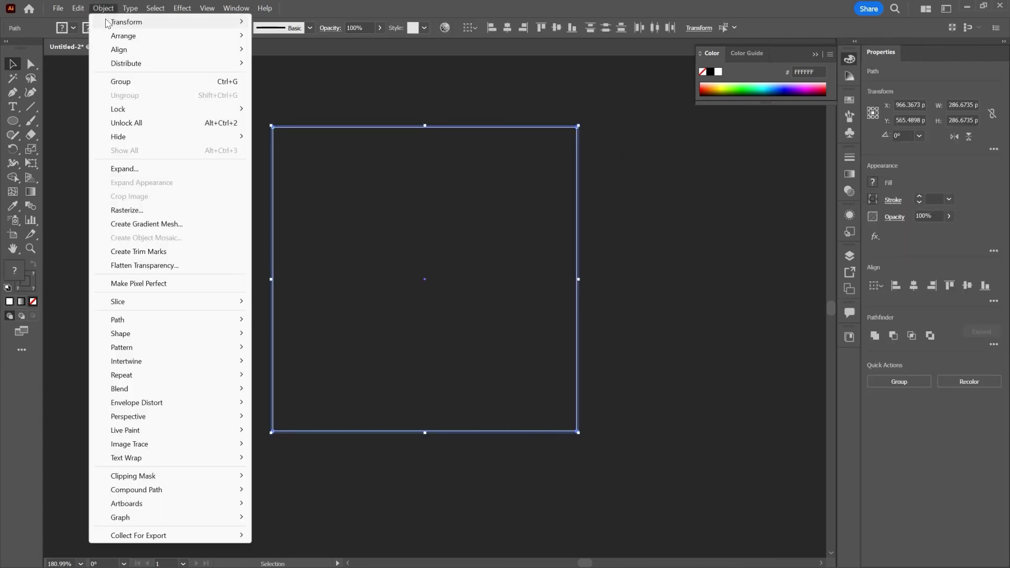
mouse_move(196, 351)
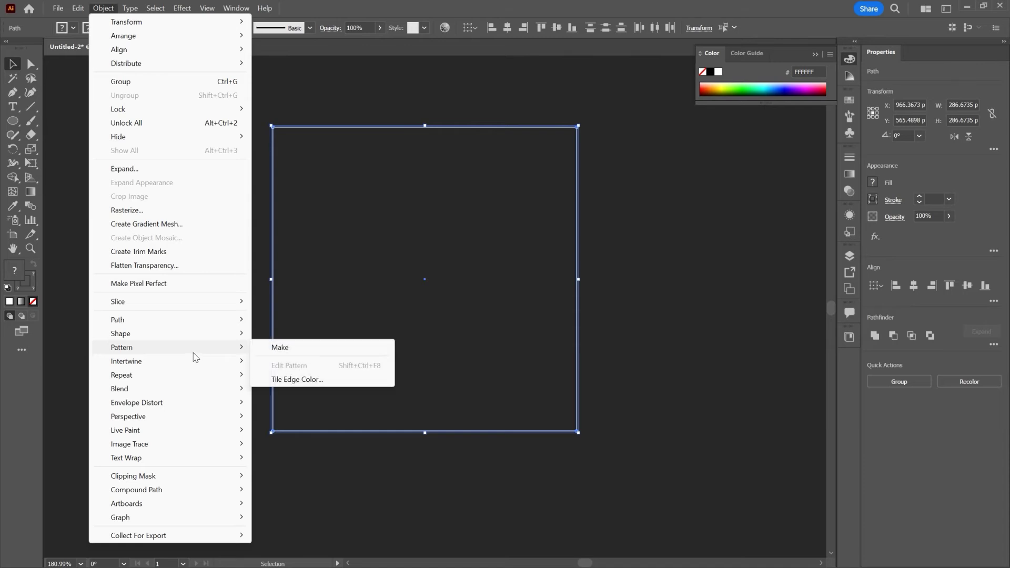
click(297, 349)
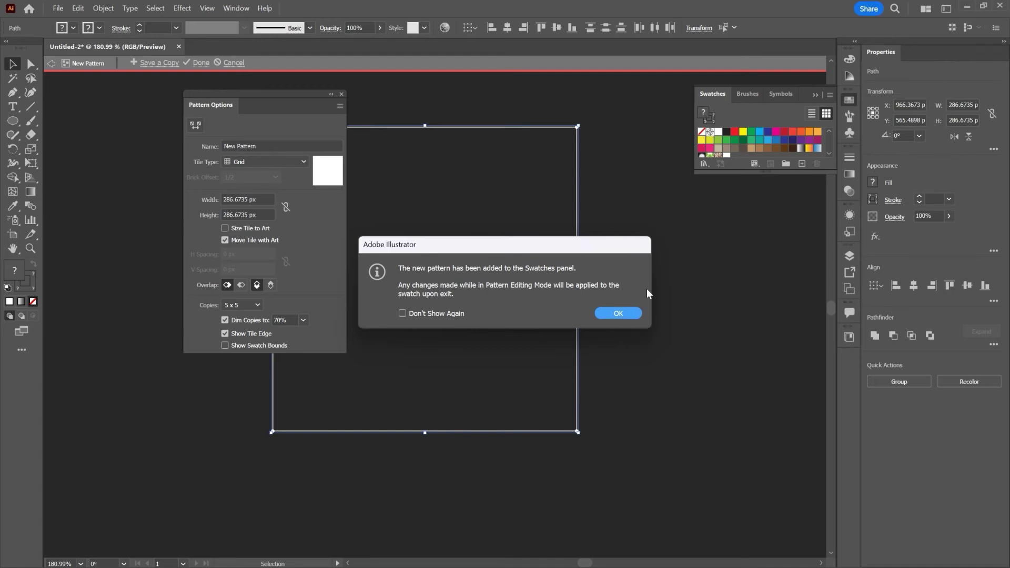
click(603, 312)
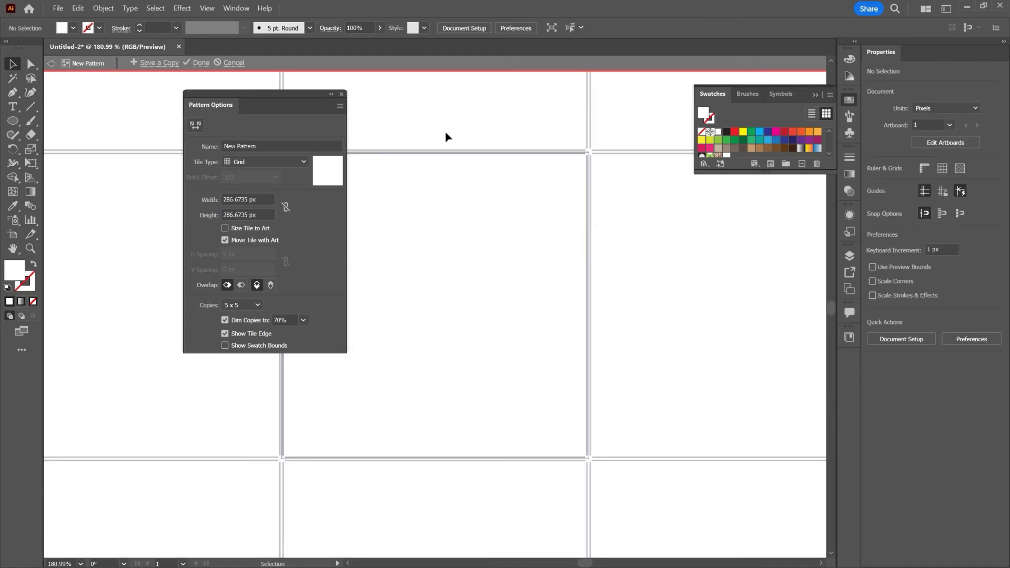
Step: Size the pattern tile to the art and set its horizontal and vertical spacing to -4 px
scroll(464, 148, up, 4)
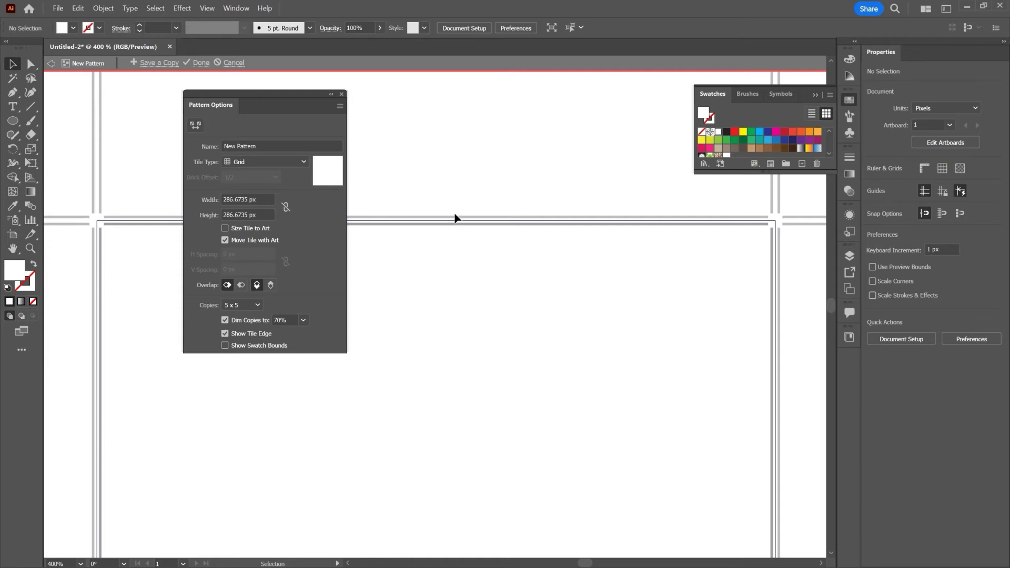
scroll(450, 272, up, 3)
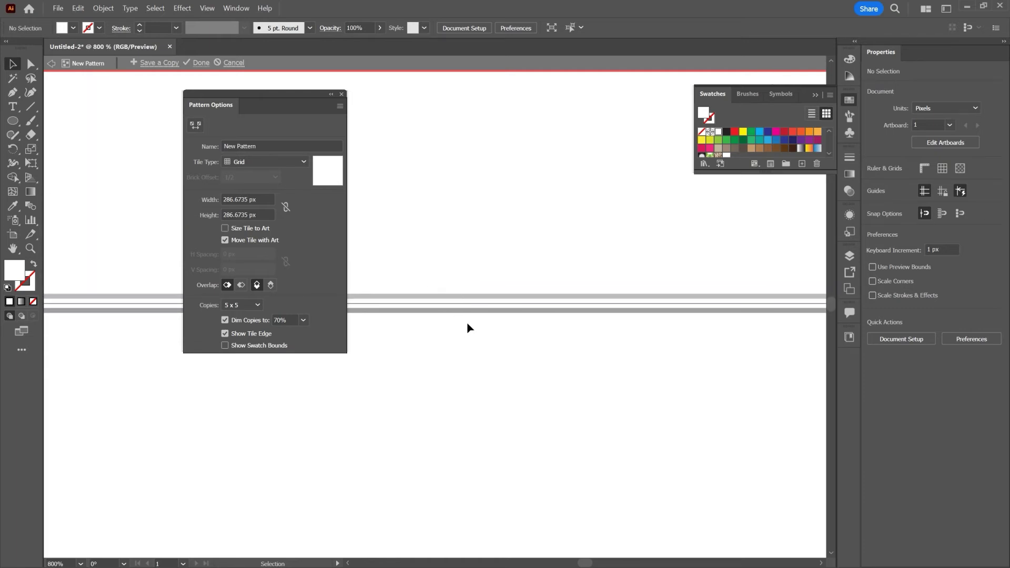
scroll(500, 285, down, 5)
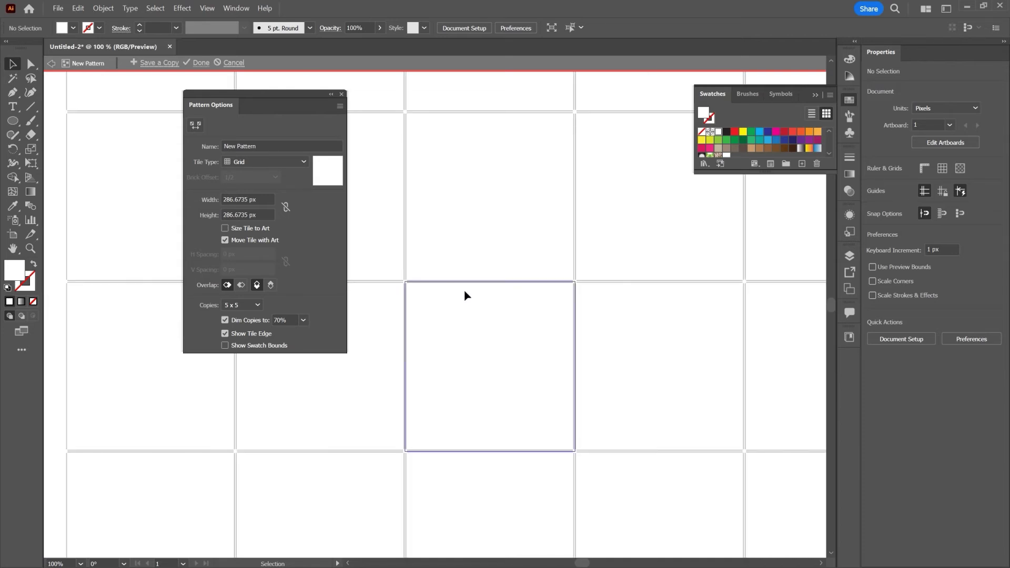
scroll(465, 294, up, 8)
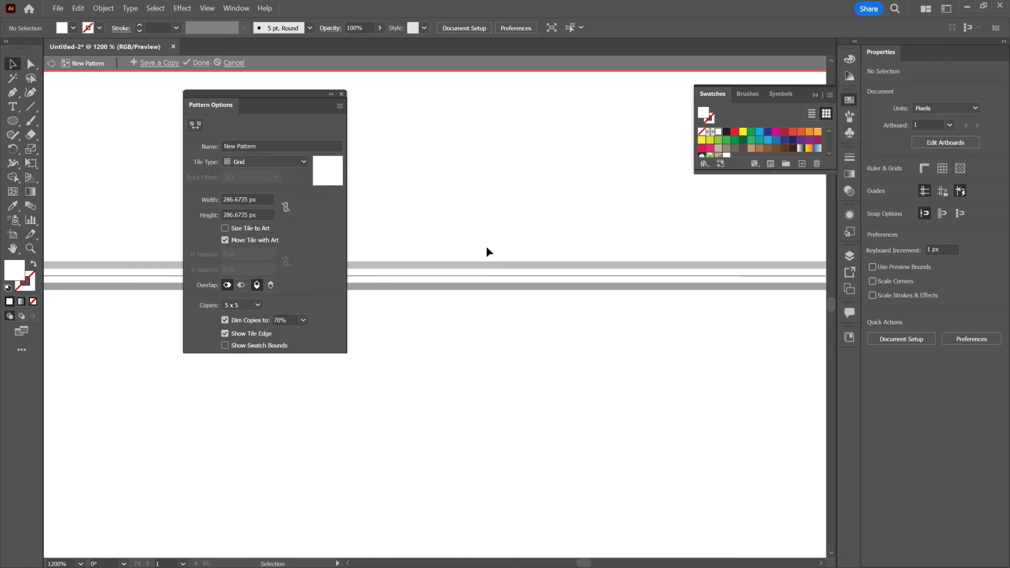
click(226, 228)
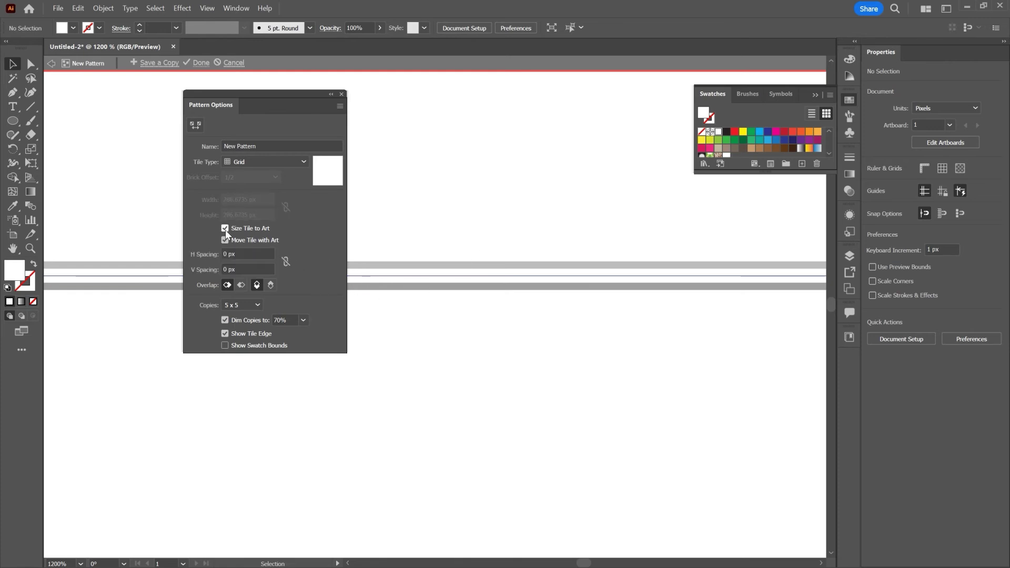
text(-4)
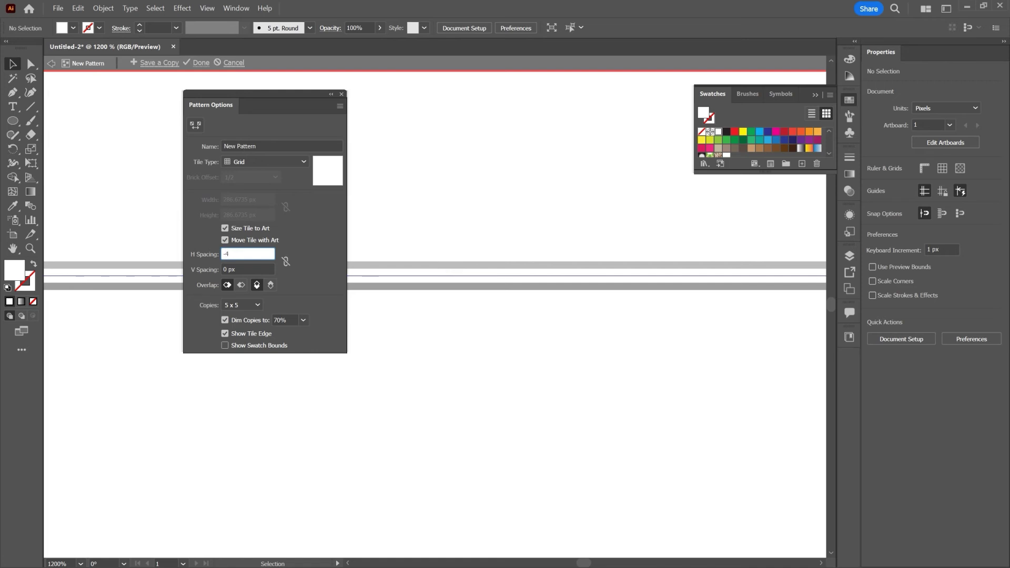
key(Tab)
text(-)
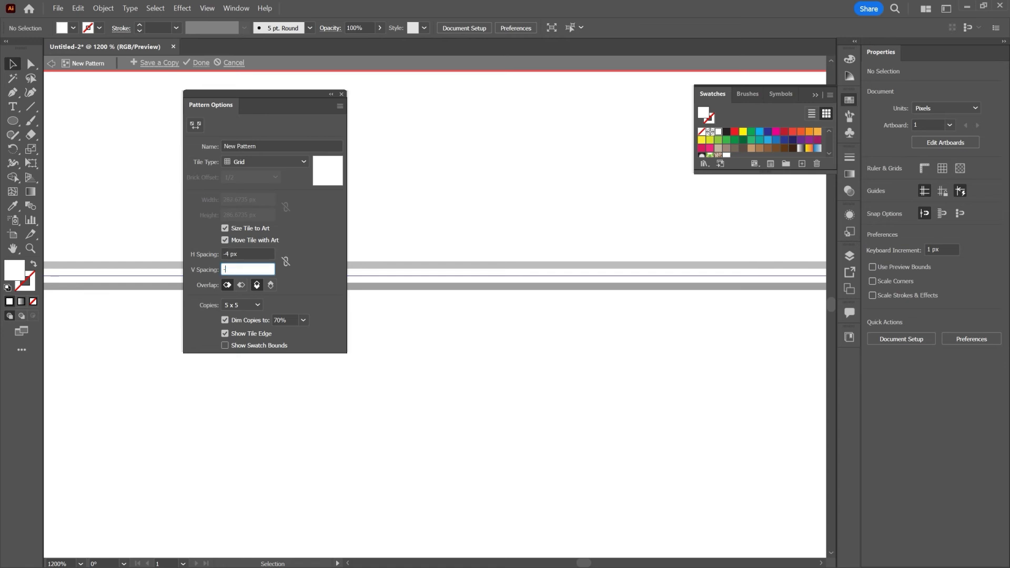
key(Tab)
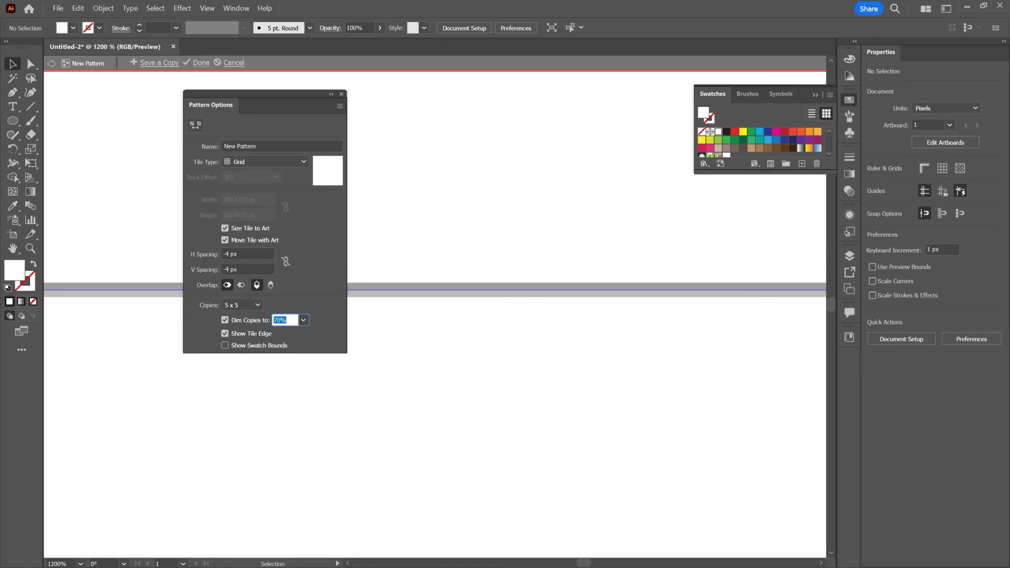
Step: Set the pattern tile's horizontal and vertical spacing to -3 px and finish editing the pattern
scroll(532, 291, up, 4)
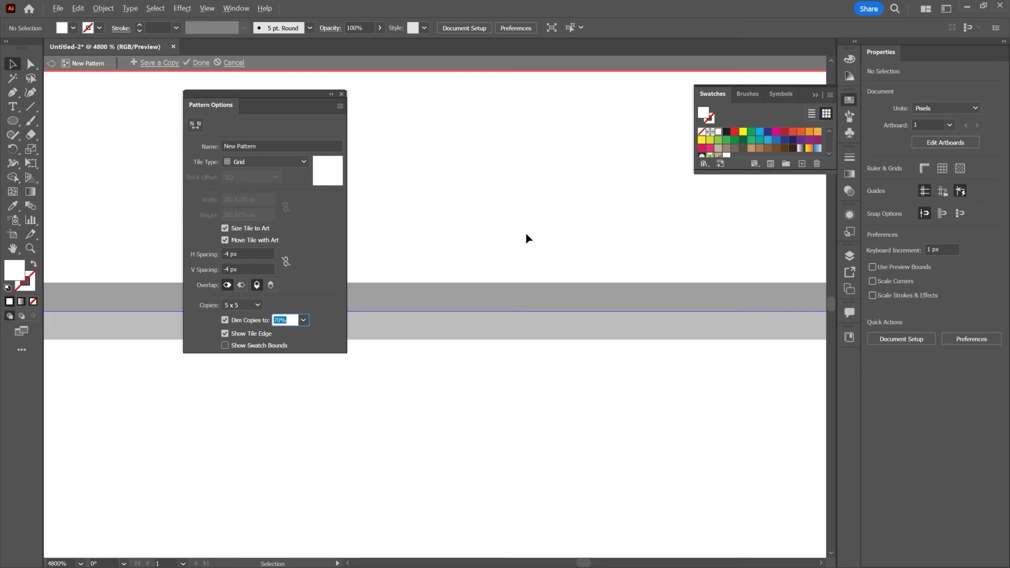
scroll(478, 316, up, 2)
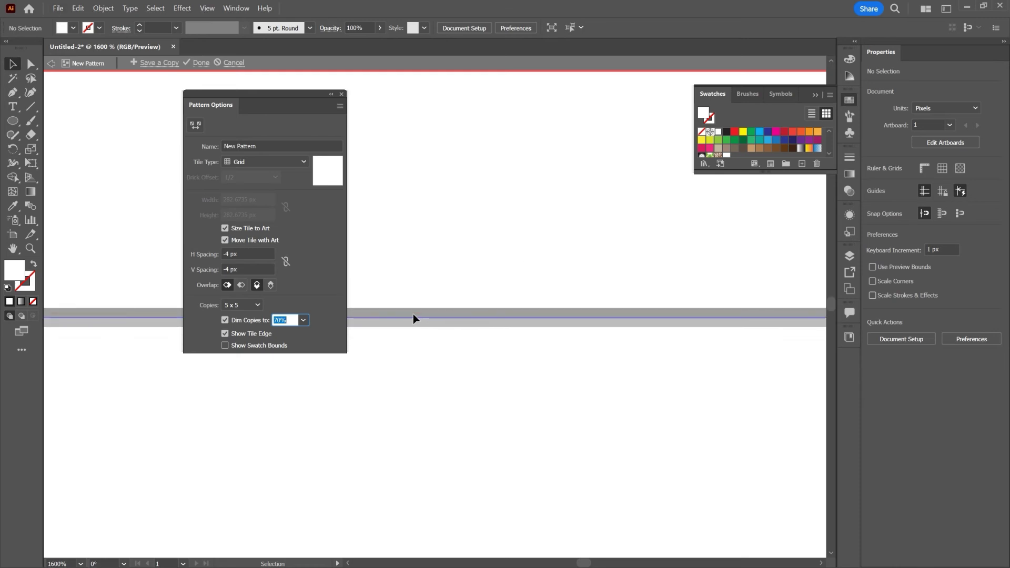
click(207, 254)
text(-3)
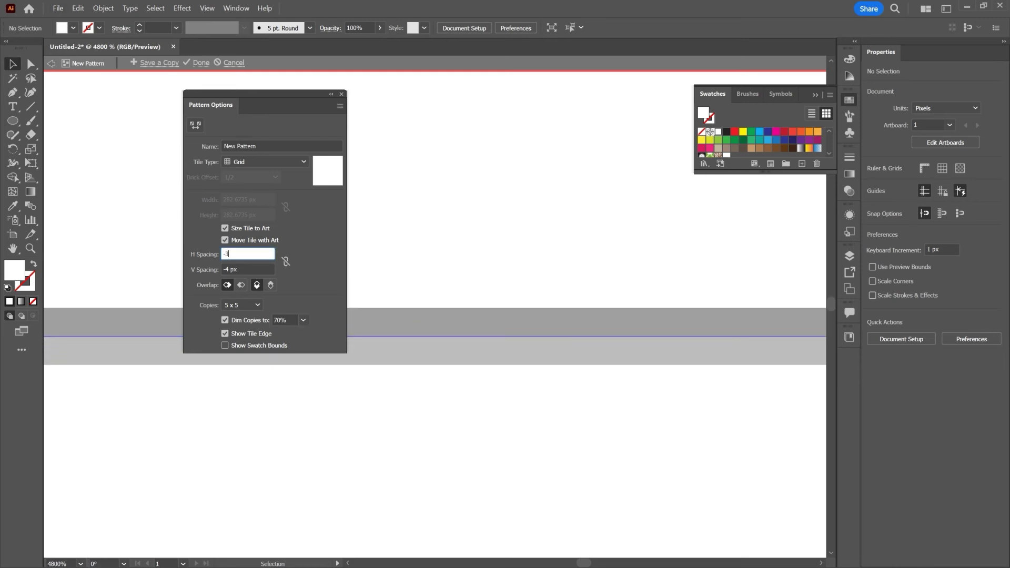
key(Tab)
text(-3)
key(Tab)
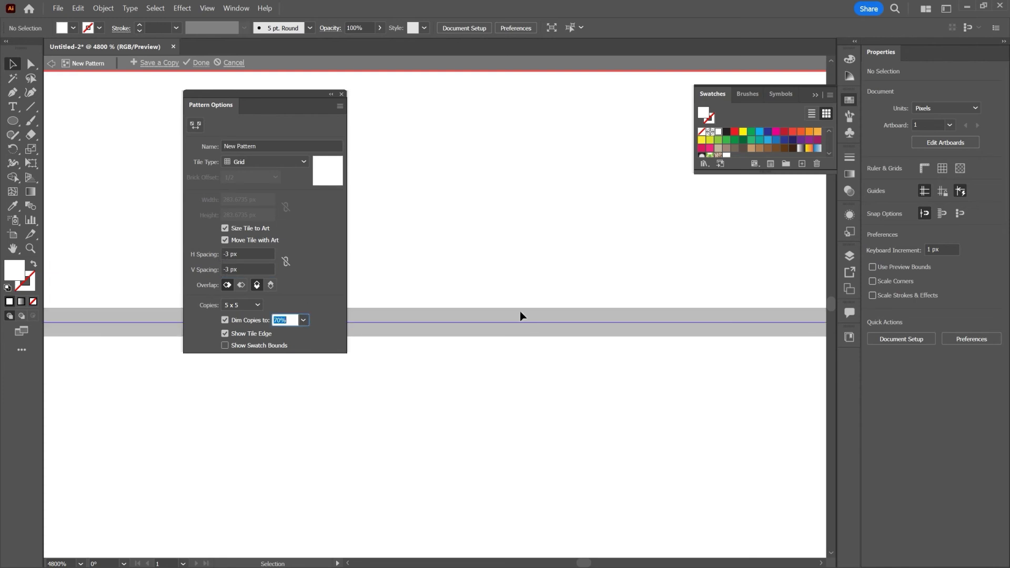
scroll(451, 316, up, 5)
scroll(447, 317, down, 7)
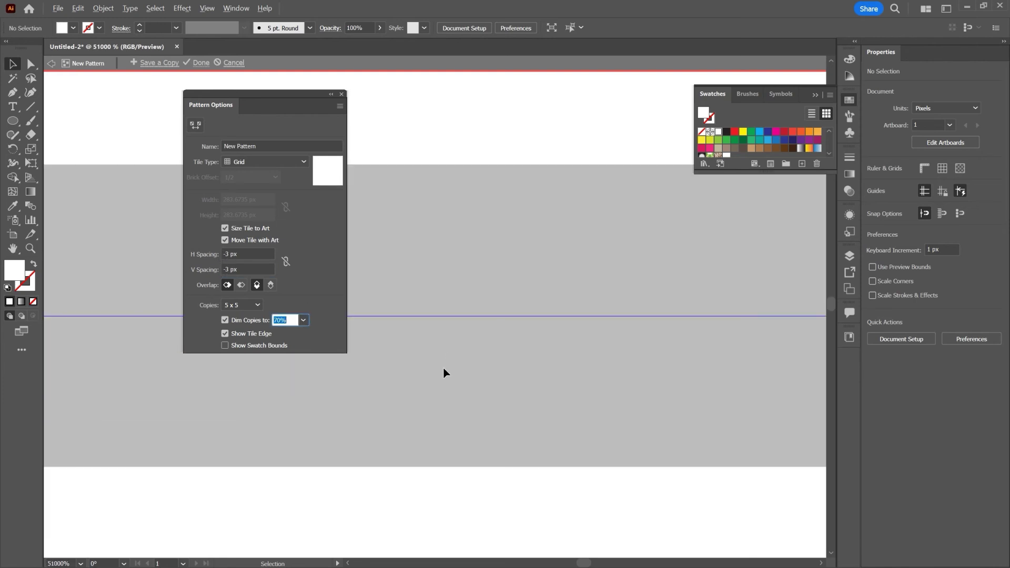
scroll(421, 322, down, 8)
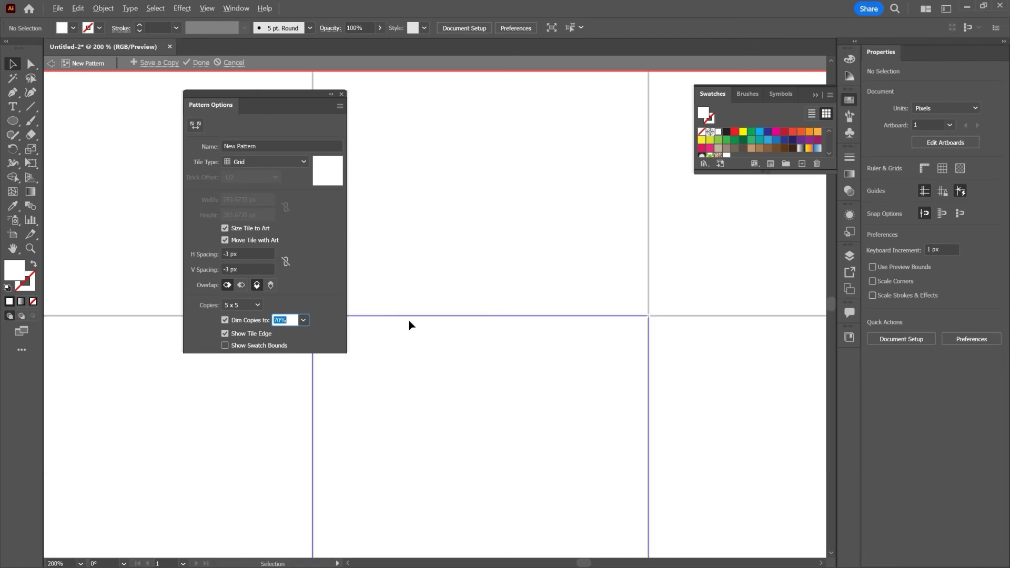
click(342, 95)
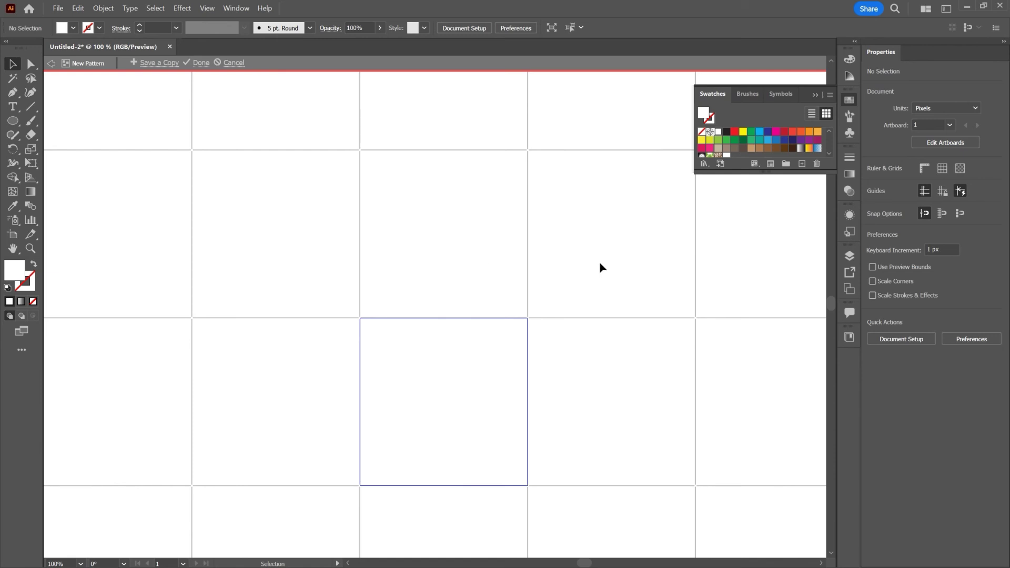
key(Escape)
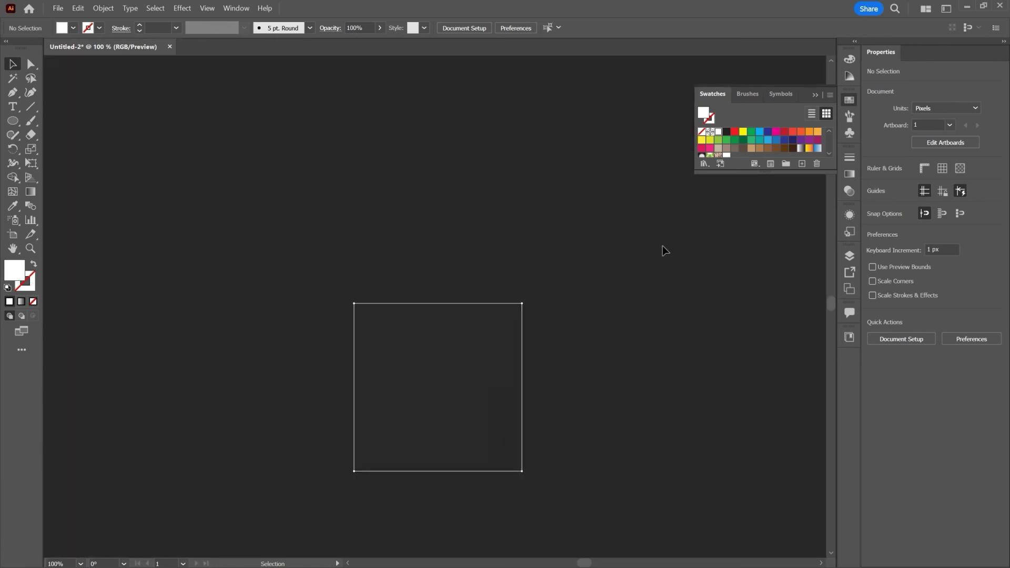
Step: Delete the original square and its corner circles from the dark background
key(ctrl+a)
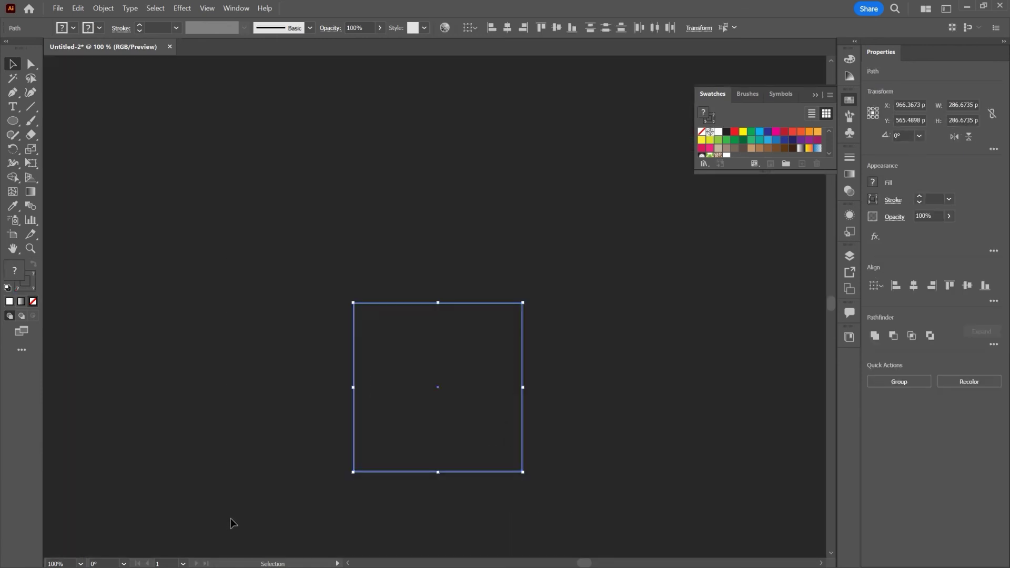
key(ctrl+shift+a)
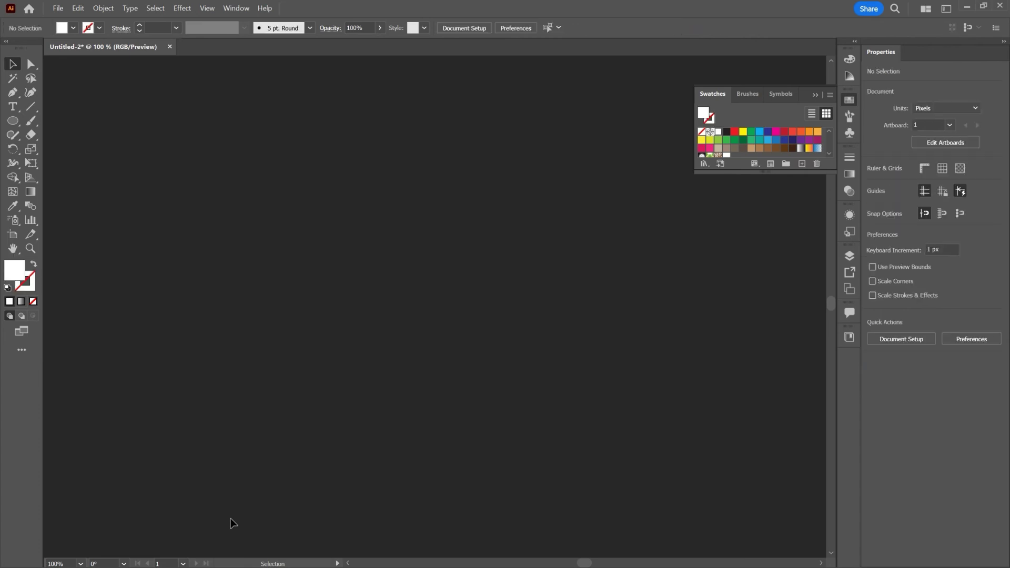
key(ctrl+0)
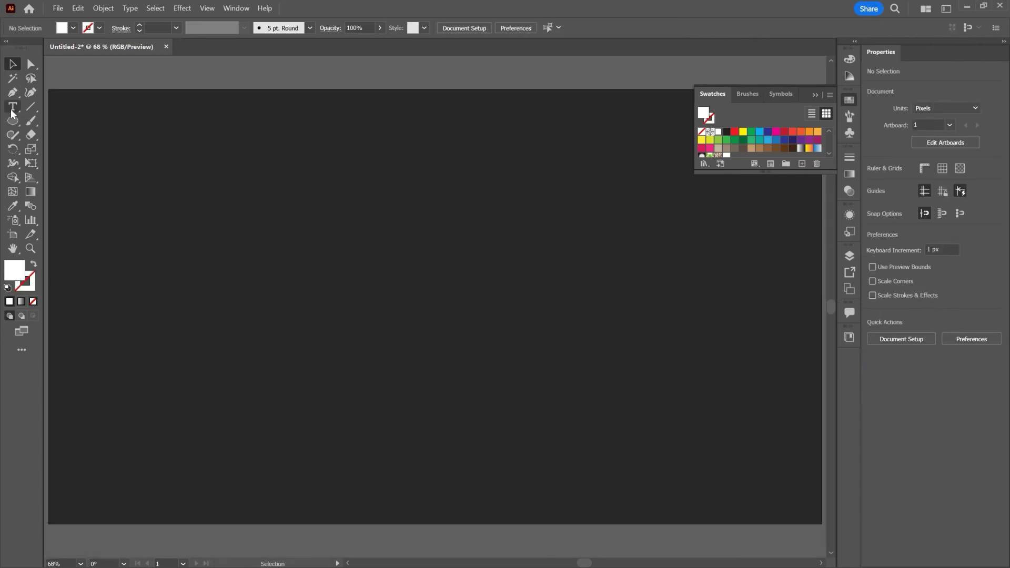
Step: Draw a 1920 x 1080 px rectangle and centre it horizontally and vertically on the artboard
drag(12, 121, 93, 122)
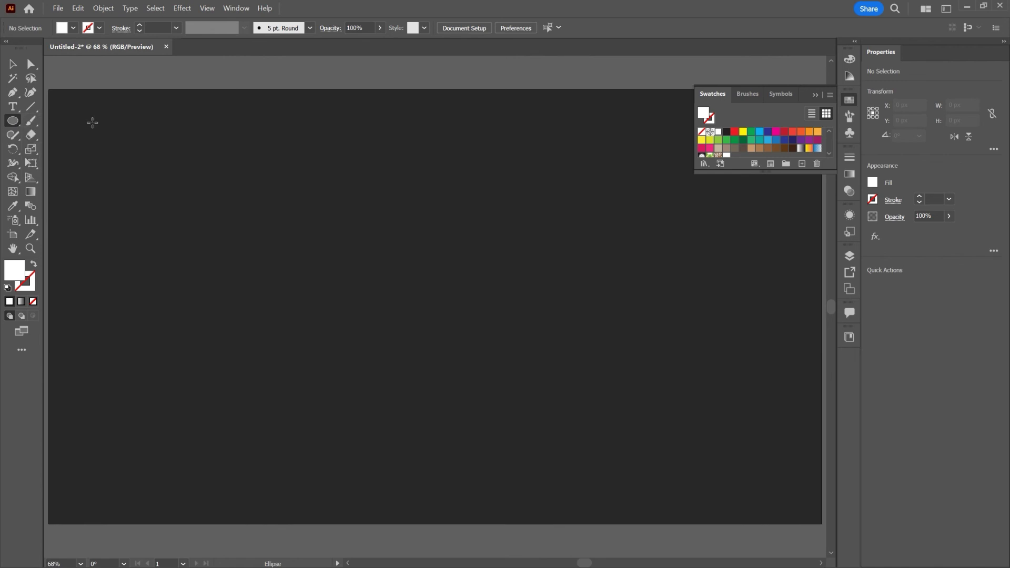
click(429, 307)
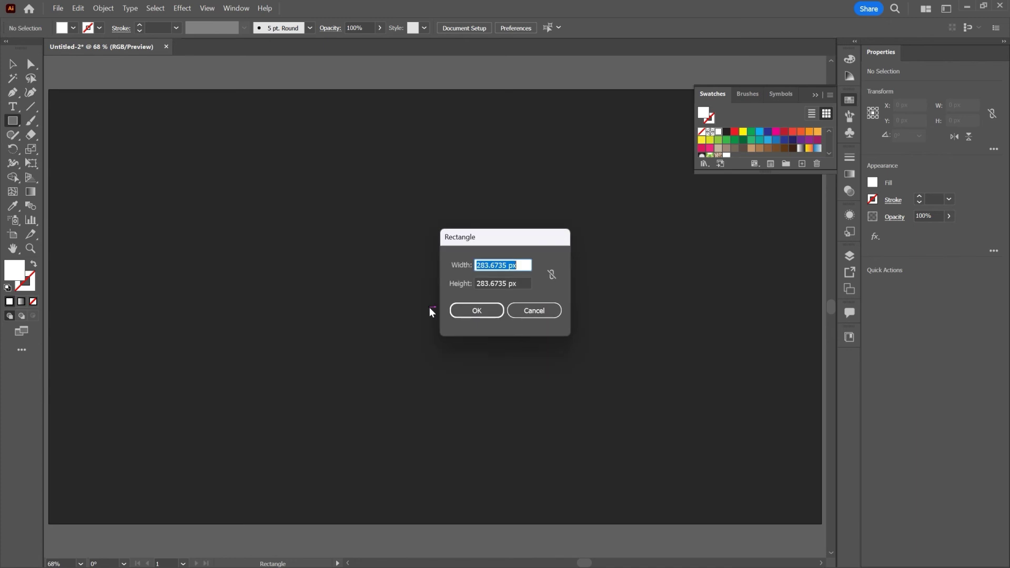
text(1920)
key(Tab)
text(1080)
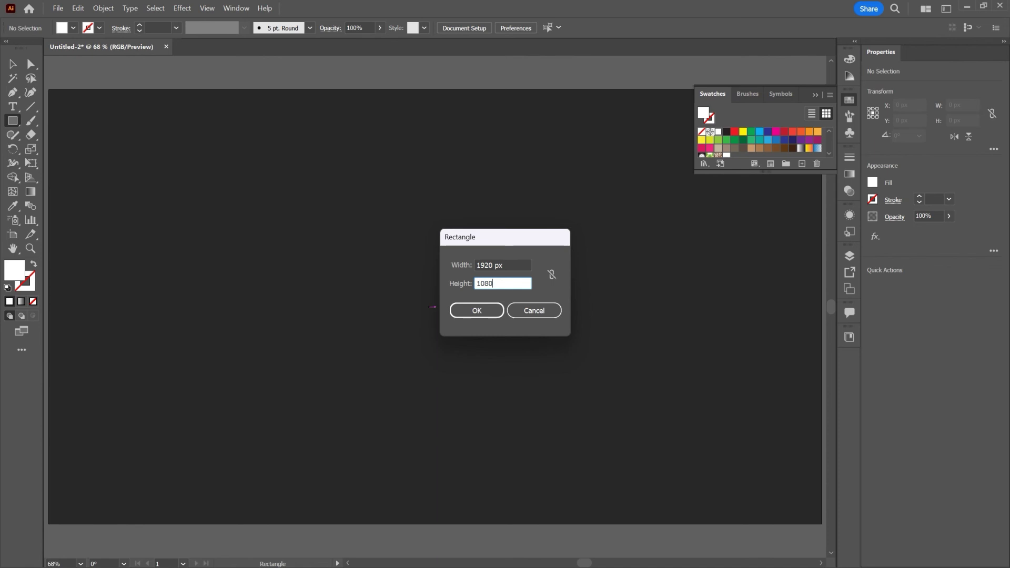
key(Return)
click(507, 27)
click(556, 27)
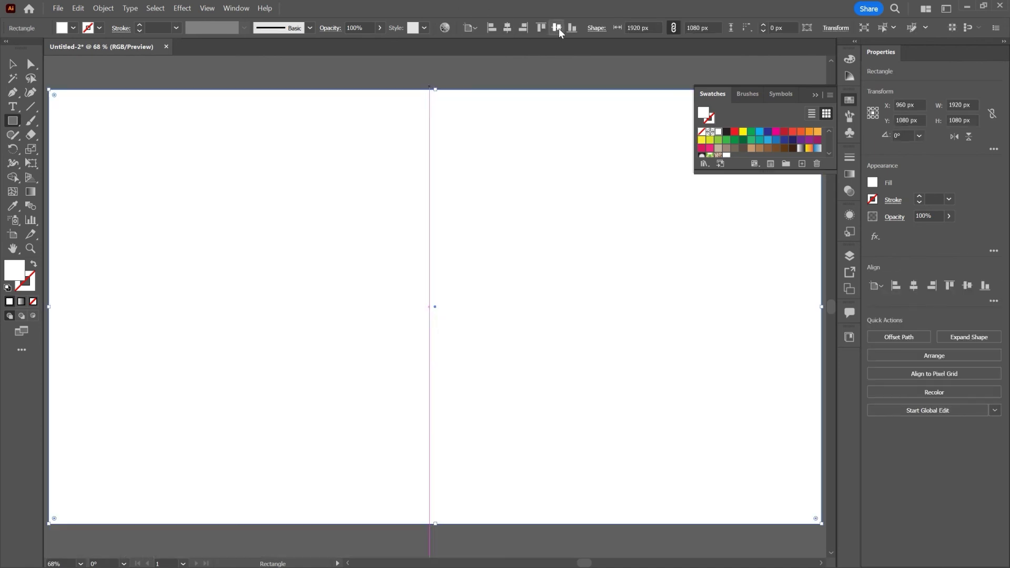
Step: Fill the artboard-sized rectangle with the new grid pattern swatch and inspect the grid lines up close
key(v)
key(ctrl+0)
scroll(732, 136, down, 3)
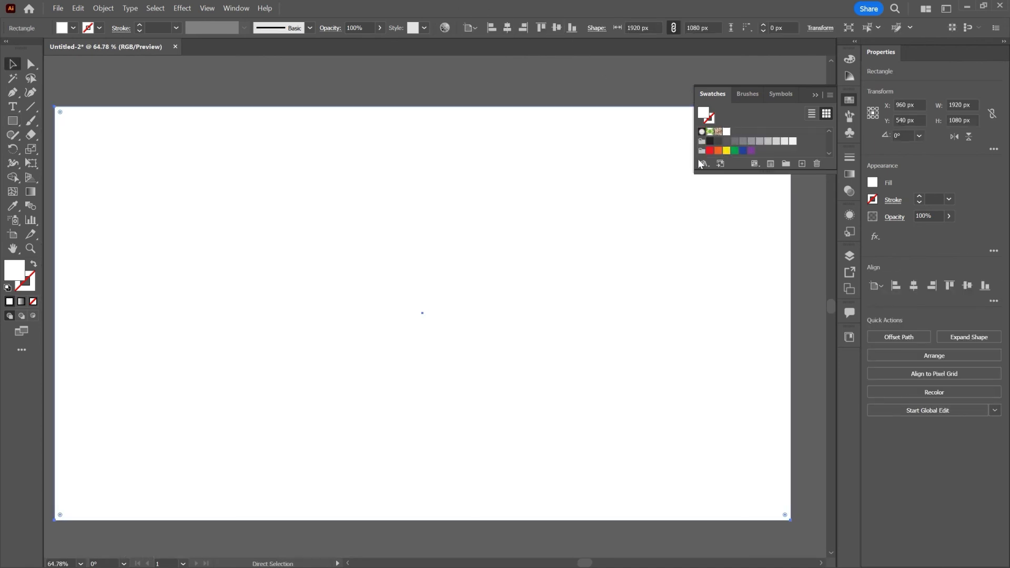
click(728, 132)
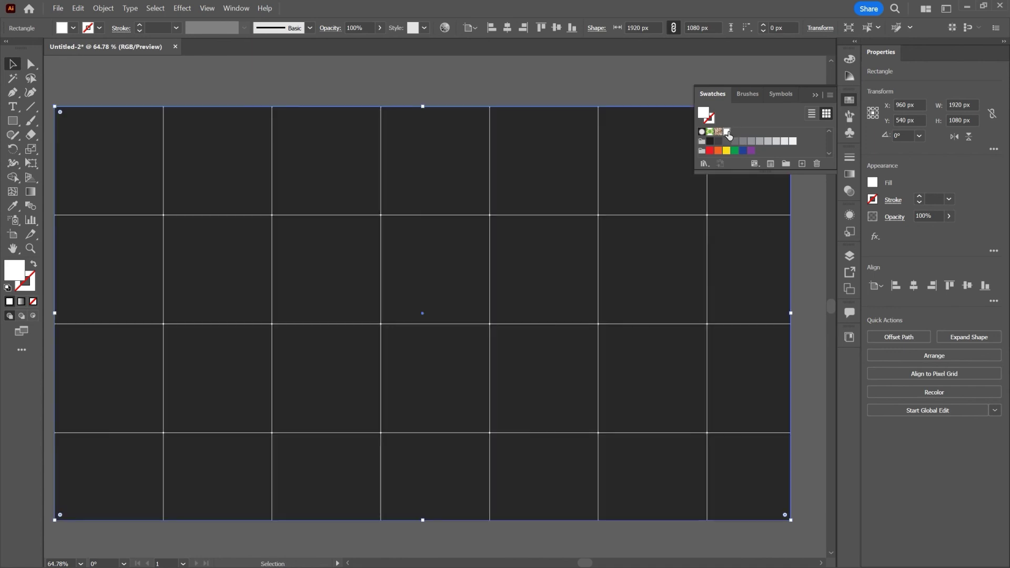
key(z)
drag(497, 322, 642, 421)
drag(497, 342, 14, 369)
key(ctrl+0)
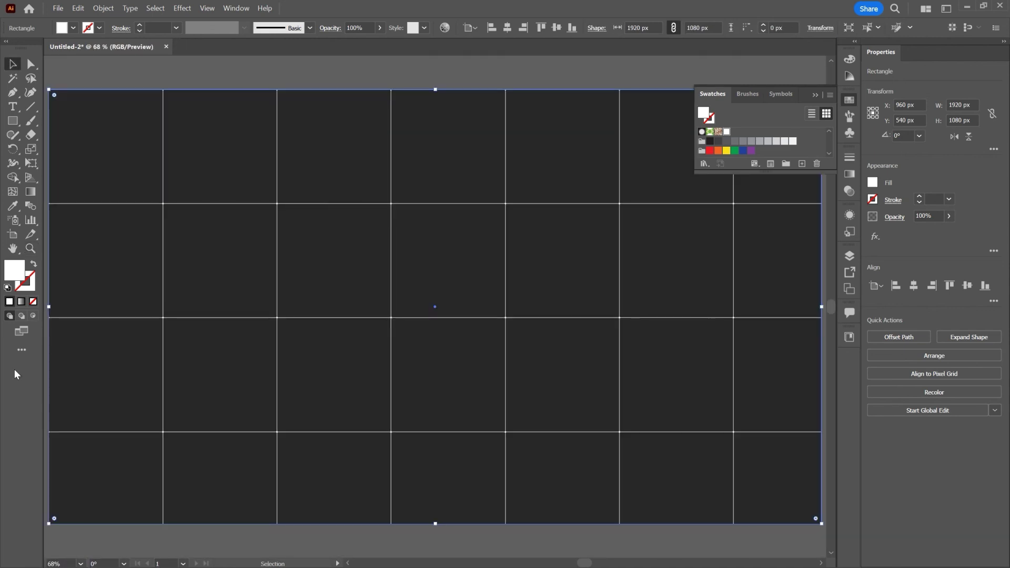